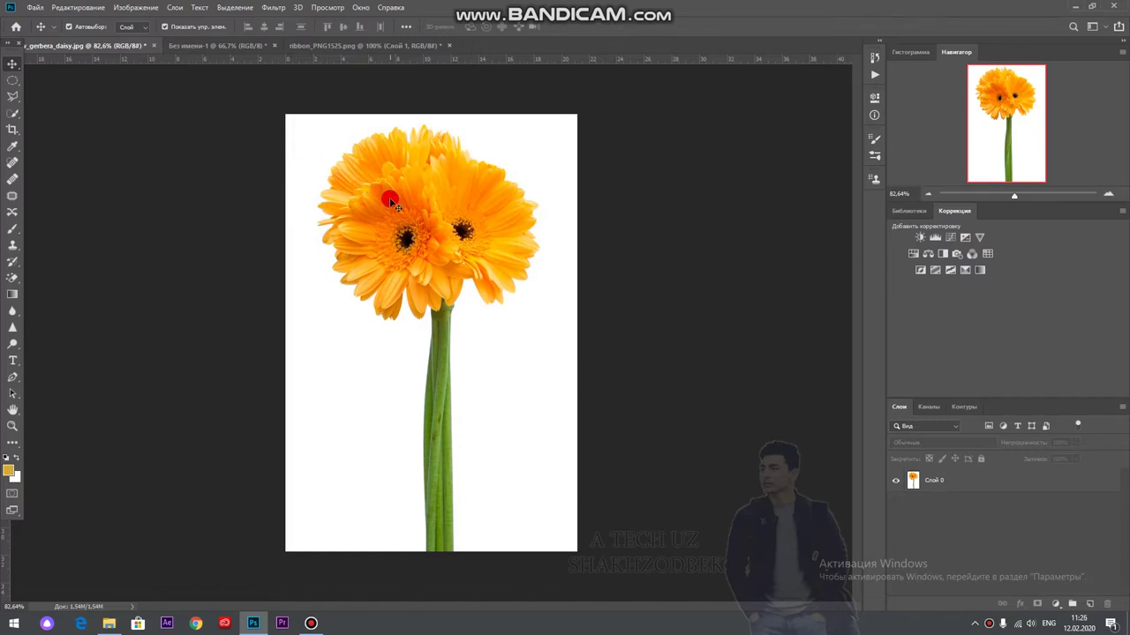
Unlock the gerbera photo and erase its white background with the Magic Eraser
{"action": "scroll", "coordinate": [391, 203], "scroll_direction": "down", "scroll_amount": 1}
{"action": "scroll", "coordinate": [393, 219], "scroll_direction": "up", "scroll_amount": 1}
{"action": "left_click", "coordinate": [11, 279]}
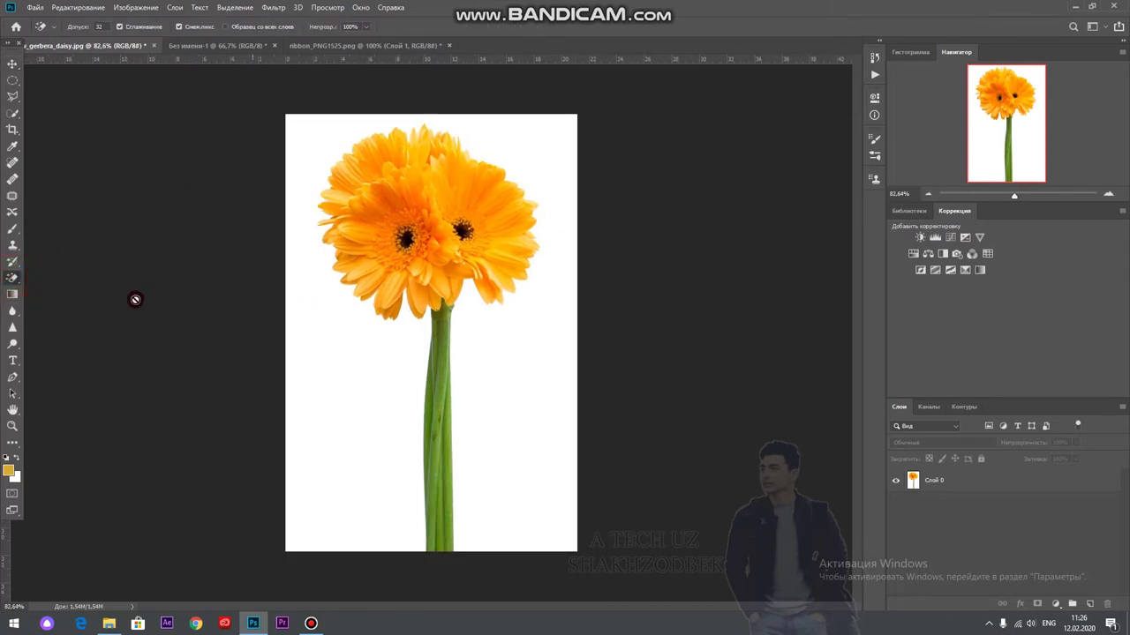
{"action": "left_click", "coordinate": [947, 475]}
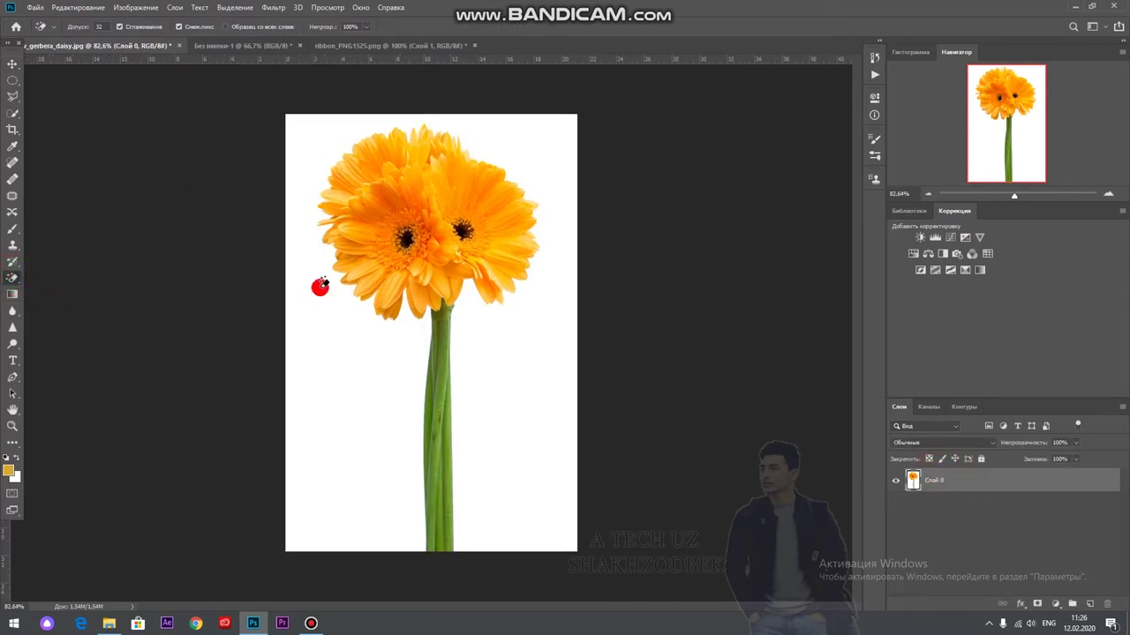
{"action": "left_click", "coordinate": [319, 286]}
Drag the cut-out gerbera into the white canvas and tilt it about -23°
{"action": "left_click", "coordinate": [11, 65]}
{"action": "left_click_drag", "start_coordinate": [398, 169], "coordinate": [250, 49]}
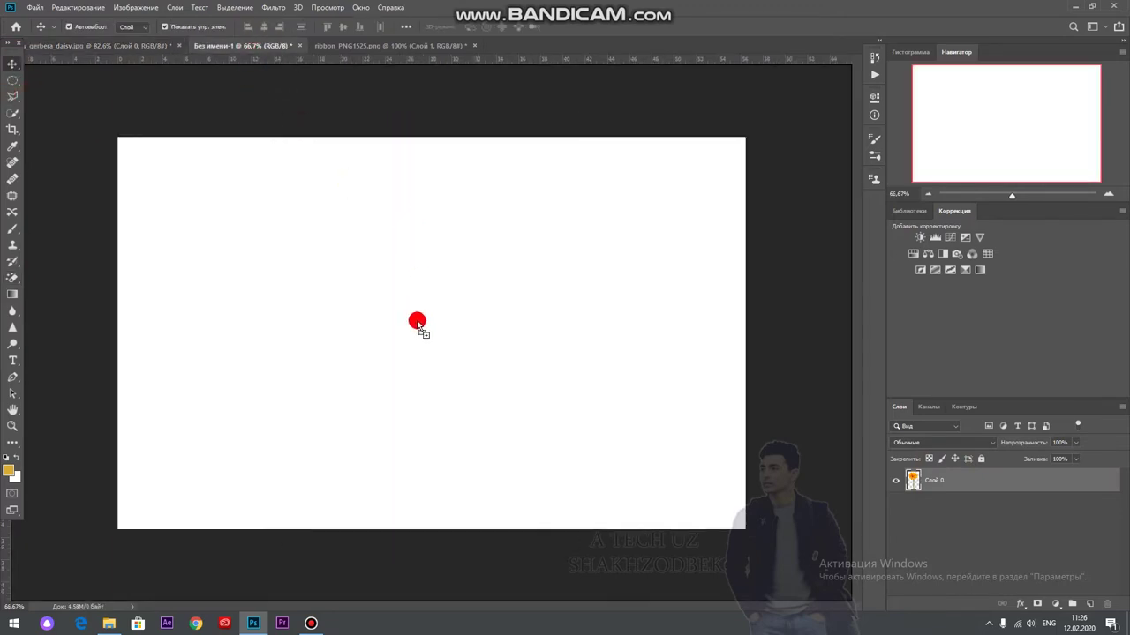
{"action": "left_click_drag", "start_coordinate": [250, 48], "coordinate": [419, 323]}
{"action": "left_click_drag", "start_coordinate": [471, 177], "coordinate": [458, 212]}
{"action": "left_click_drag", "start_coordinate": [446, 146], "coordinate": [400, 206]}
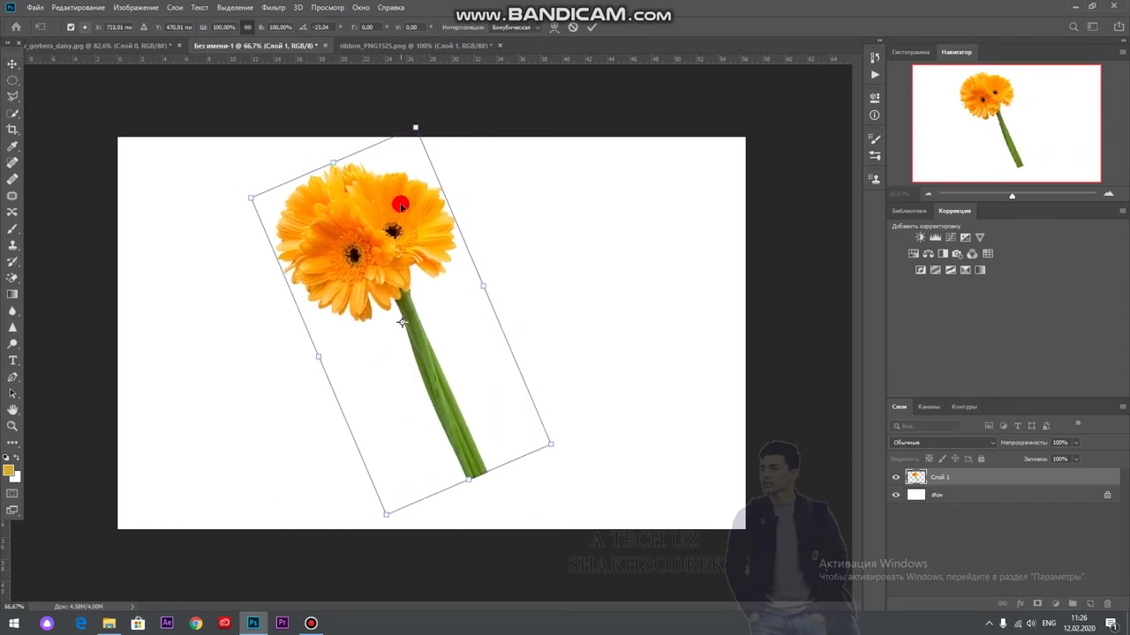
{"action": "left_click", "coordinate": [593, 29]}
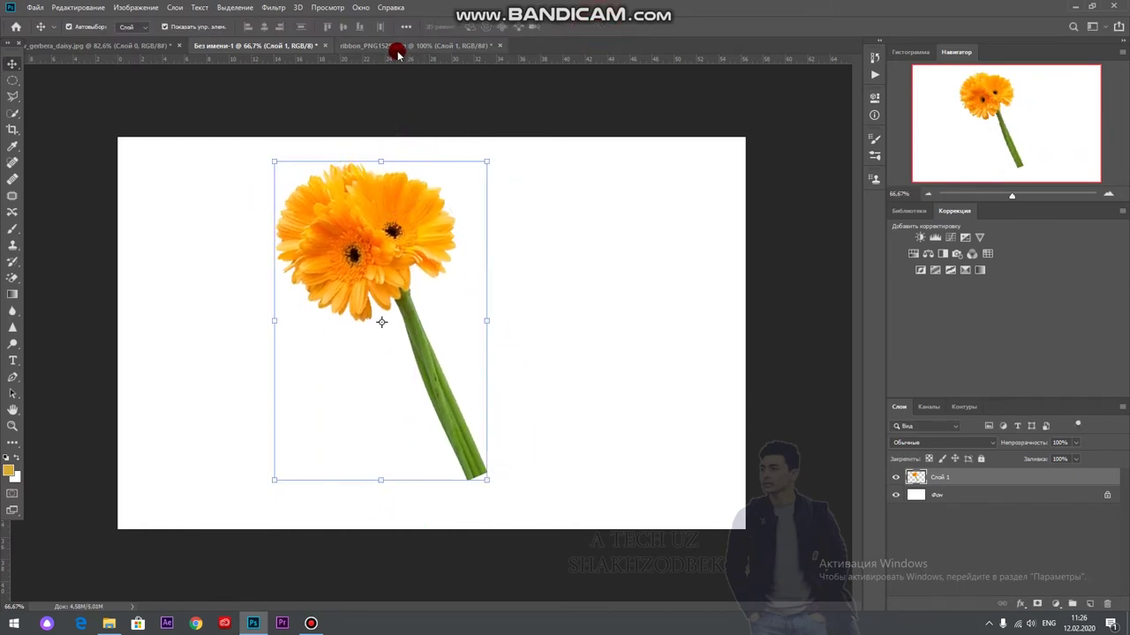
{"action": "left_click", "coordinate": [401, 45]}
Bring the red ribbon in as Layer 2, rotated about 50° and placed right of the flower
{"action": "left_click_drag", "start_coordinate": [459, 323], "coordinate": [297, 44]}
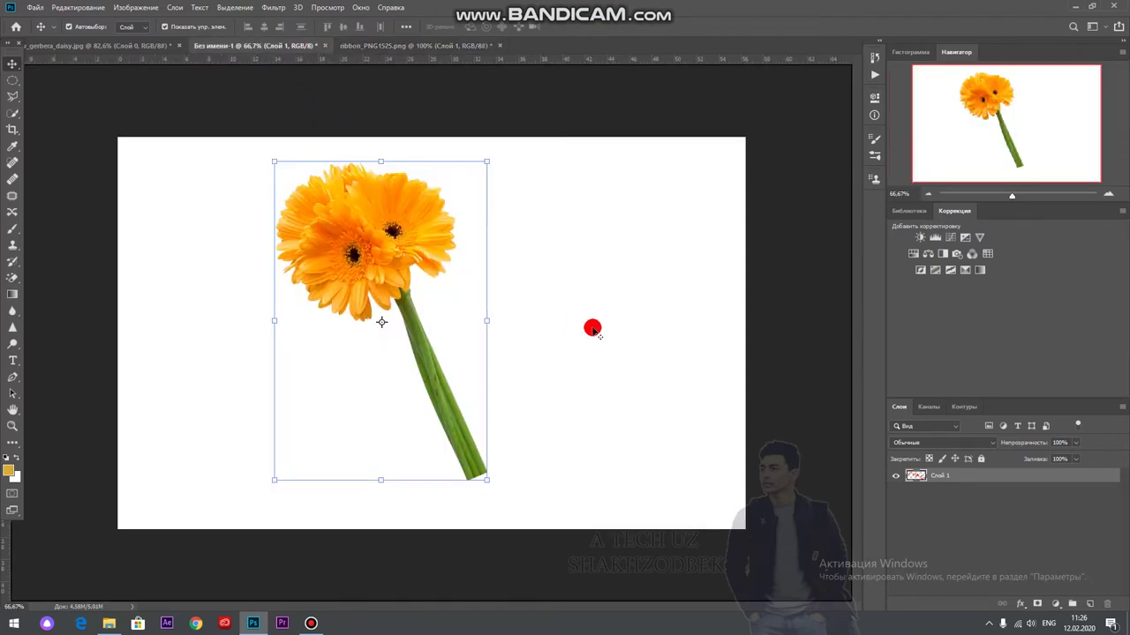
{"action": "left_click_drag", "start_coordinate": [297, 44], "coordinate": [599, 321]}
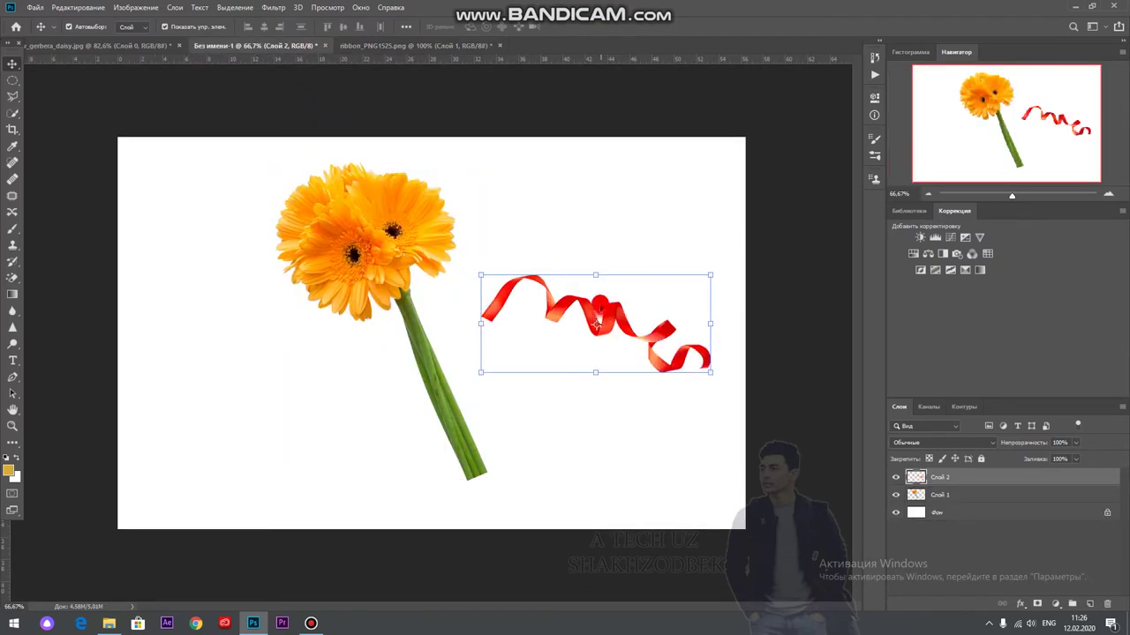
{"action": "left_click_drag", "start_coordinate": [715, 266], "coordinate": [710, 371]}
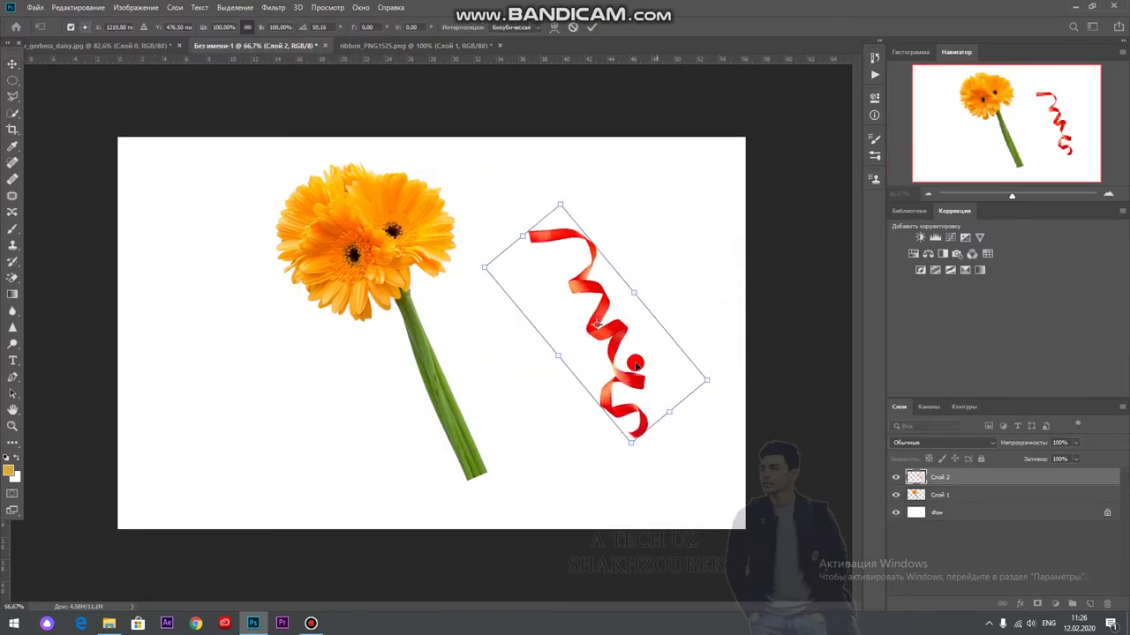
{"action": "mouse_move", "coordinate": [632, 357]}
{"action": "left_mouse_down"}
{"action": "mouse_move", "coordinate": [466, 408]}
{"action": "mouse_move", "coordinate": [669, 301]}
{"action": "left_mouse_up"}
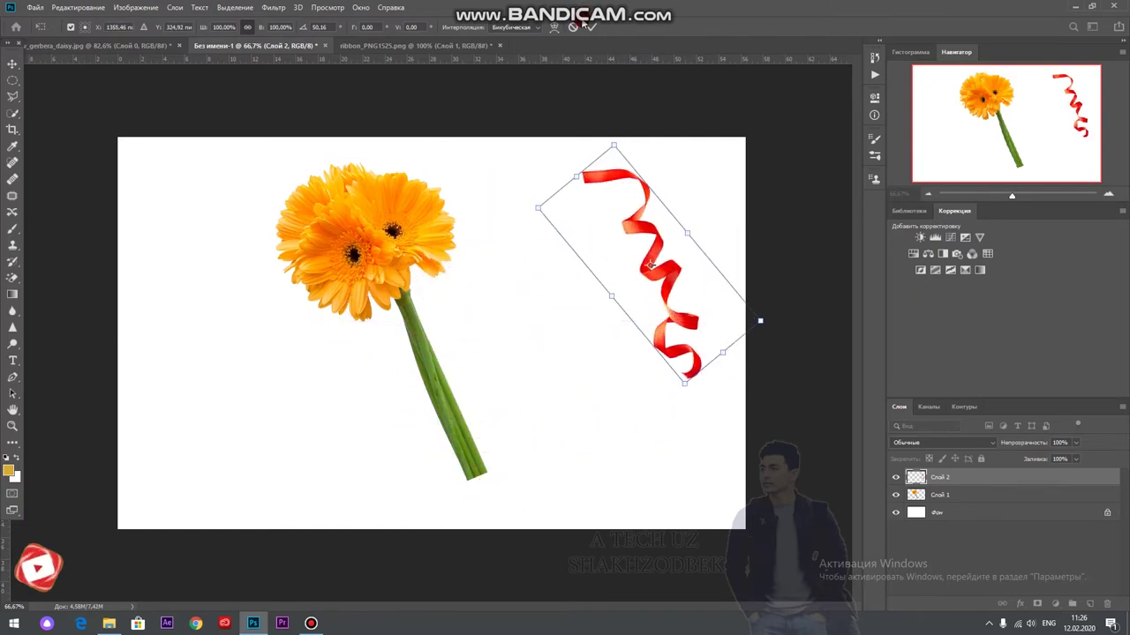
{"action": "left_click_drag", "start_coordinate": [651, 272], "coordinate": [627, 304]}
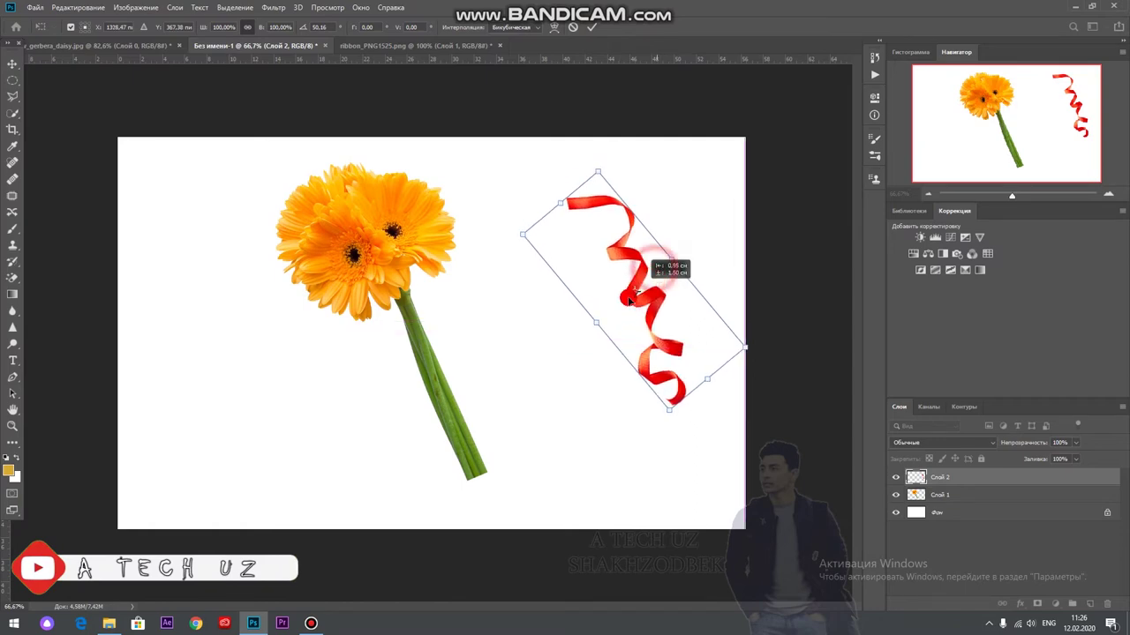
{"action": "left_click", "coordinate": [947, 496]}
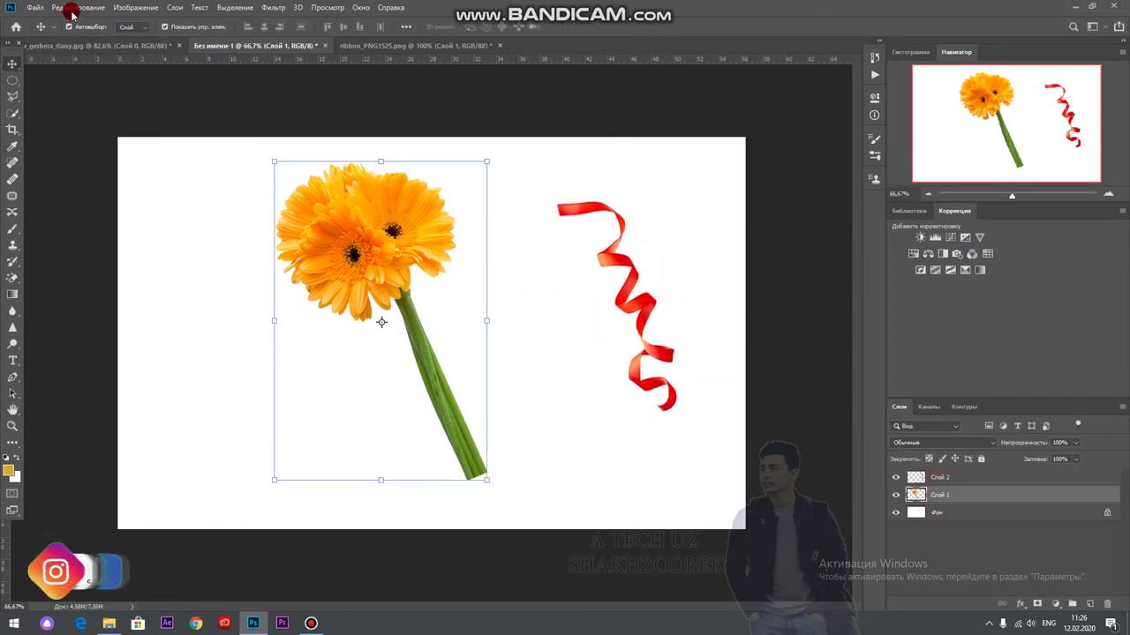
Warp the gerbera layer so its stem sweeps down-right, then shift the flower left
{"action": "left_click", "coordinate": [70, 8]}
{"action": "left_click", "coordinate": [101, 278]}
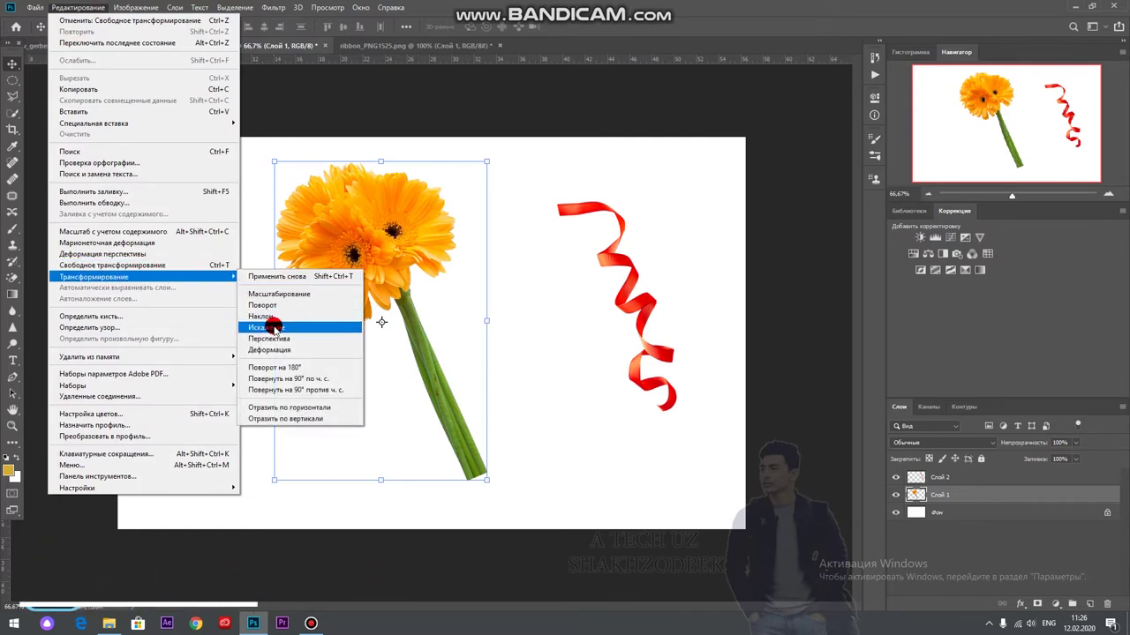
{"action": "left_click", "coordinate": [273, 350]}
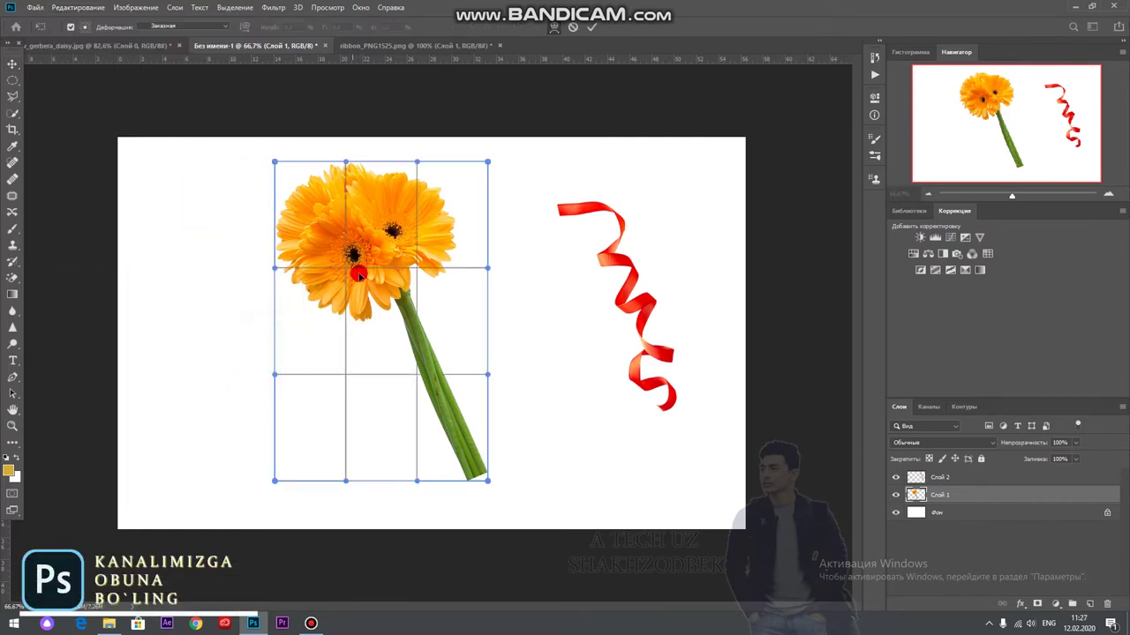
{"action": "left_click_drag", "start_coordinate": [360, 242], "coordinate": [365, 232]}
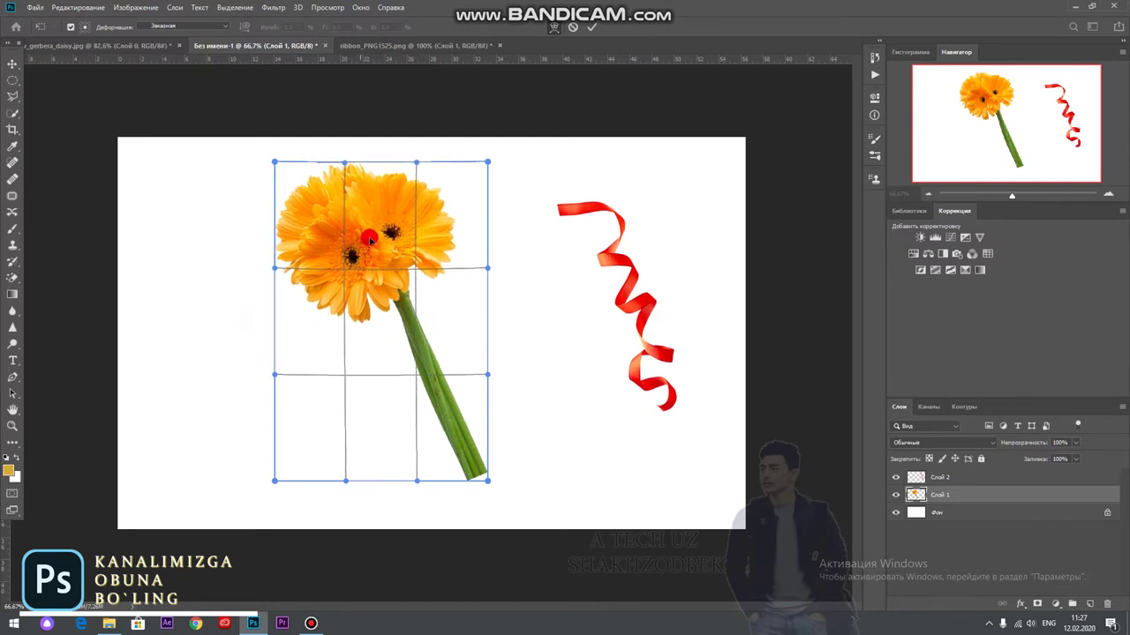
{"action": "left_click", "coordinate": [424, 344]}
{"action": "mouse_move", "coordinate": [412, 371]}
{"action": "left_mouse_down"}
{"action": "mouse_move", "coordinate": [416, 310]}
{"action": "mouse_move", "coordinate": [403, 321]}
{"action": "left_mouse_up"}
{"action": "left_click", "coordinate": [418, 383]}
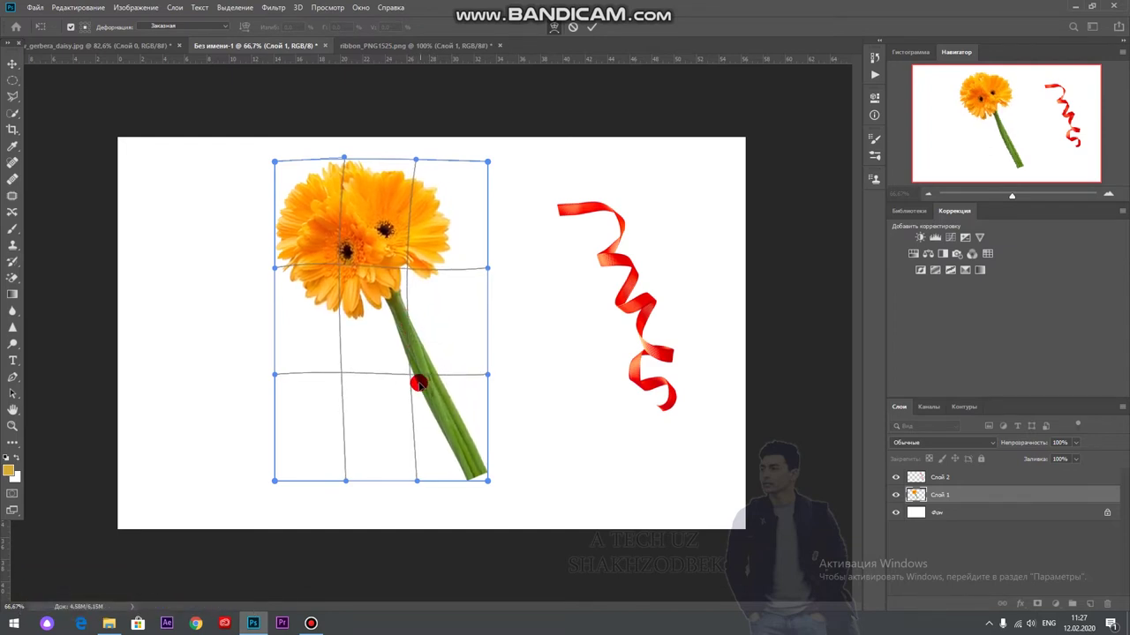
{"action": "left_click_drag", "start_coordinate": [481, 488], "coordinate": [562, 433]}
{"action": "left_click_drag", "start_coordinate": [429, 462], "coordinate": [461, 493]}
{"action": "left_click", "coordinate": [591, 28]}
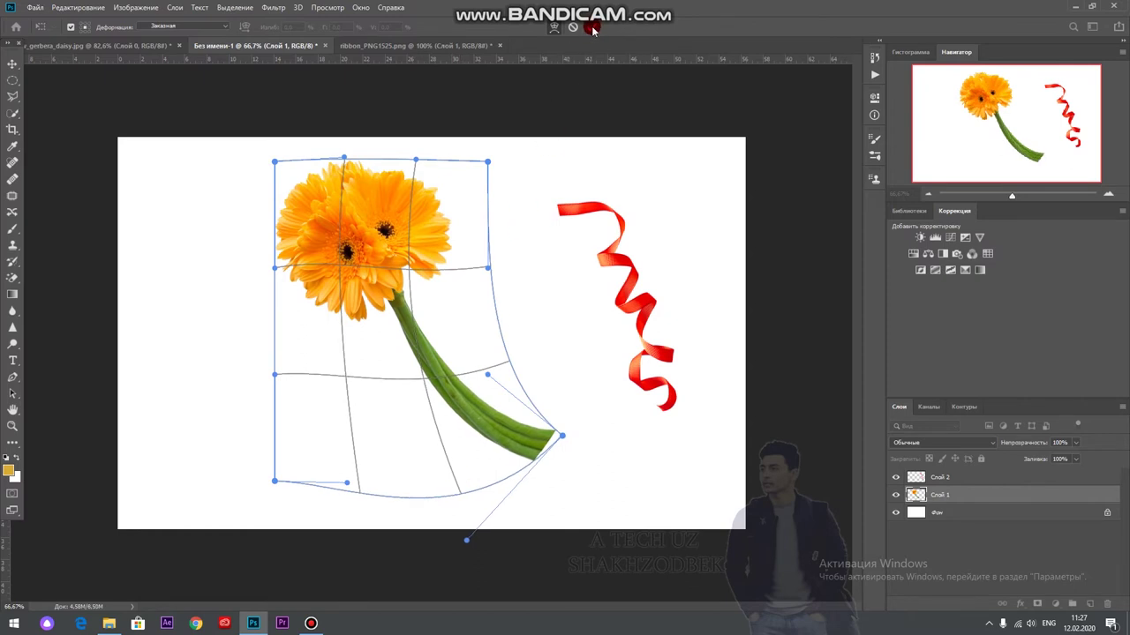
{"action": "left_click_drag", "start_coordinate": [416, 311], "coordinate": [374, 308]}
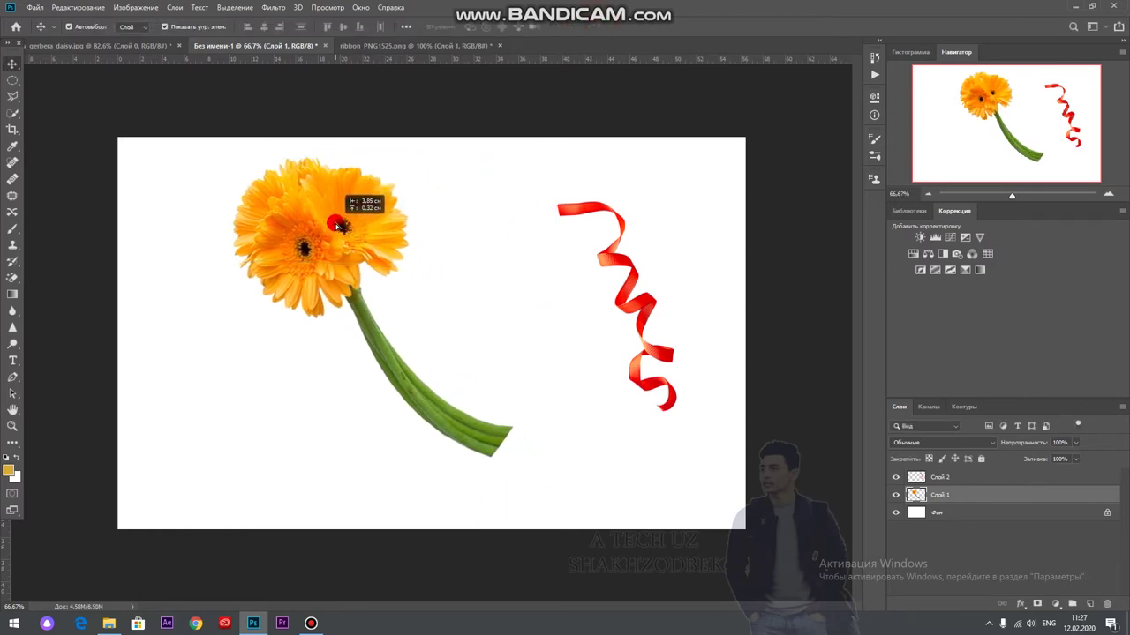
Lay the ribbon over the stem, rotating, enlarging and widening it to follow the curve
{"action": "mouse_move", "coordinate": [556, 292]}
{"action": "left_mouse_down"}
{"action": "mouse_move", "coordinate": [394, 336]}
{"action": "mouse_move", "coordinate": [396, 307]}
{"action": "left_mouse_up"}
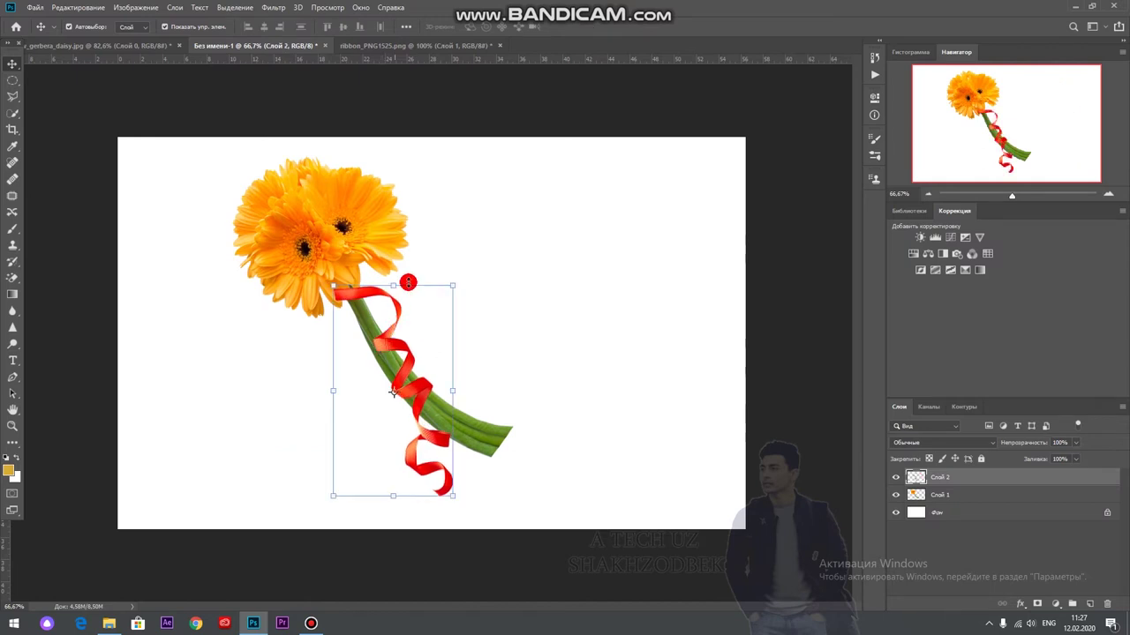
{"action": "left_click_drag", "start_coordinate": [460, 281], "coordinate": [424, 320]}
{"action": "left_click_drag", "start_coordinate": [496, 454], "coordinate": [580, 459]}
{"action": "left_click_drag", "start_coordinate": [446, 428], "coordinate": [503, 395]}
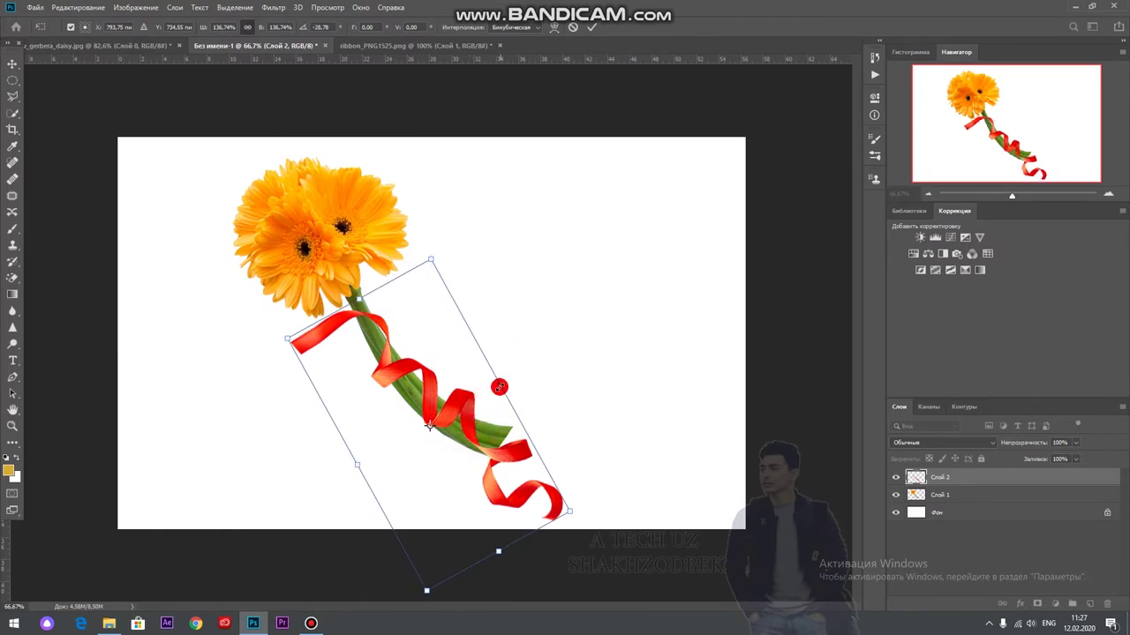
{"action": "mouse_move", "coordinate": [500, 385]}
{"action": "left_mouse_down"}
{"action": "mouse_move", "coordinate": [547, 363]}
{"action": "mouse_move", "coordinate": [481, 387]}
{"action": "left_mouse_up"}
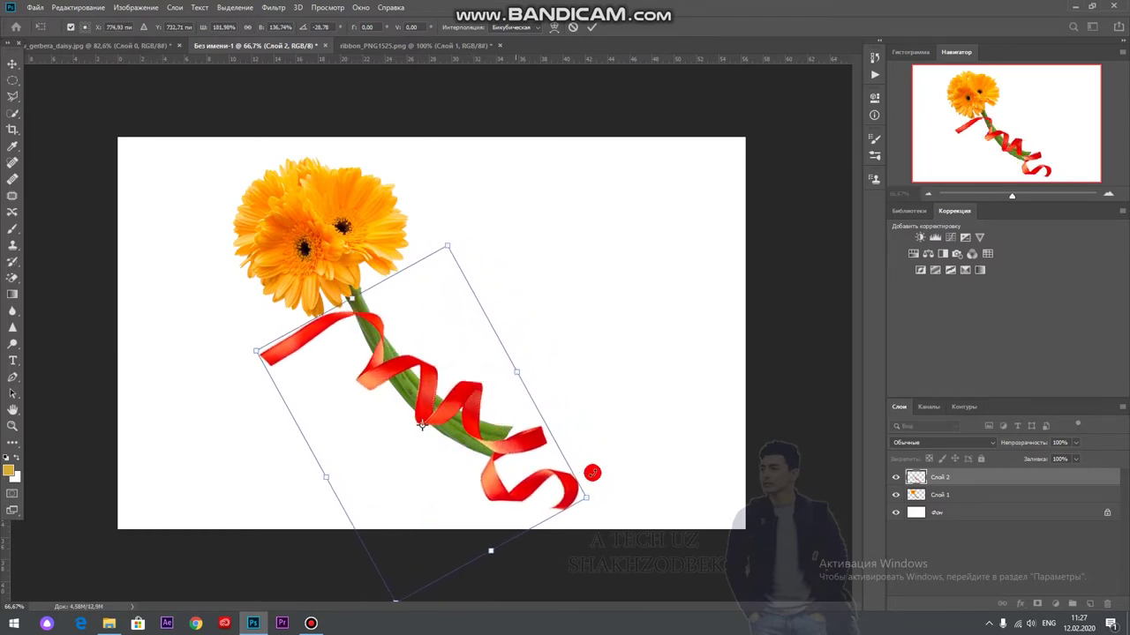
{"action": "mouse_move", "coordinate": [605, 500]}
{"action": "left_mouse_down"}
{"action": "mouse_move", "coordinate": [595, 517]}
{"action": "mouse_move", "coordinate": [579, 496]}
{"action": "mouse_move", "coordinate": [572, 537]}
{"action": "mouse_move", "coordinate": [485, 450]}
{"action": "mouse_move", "coordinate": [479, 420]}
{"action": "left_mouse_up"}
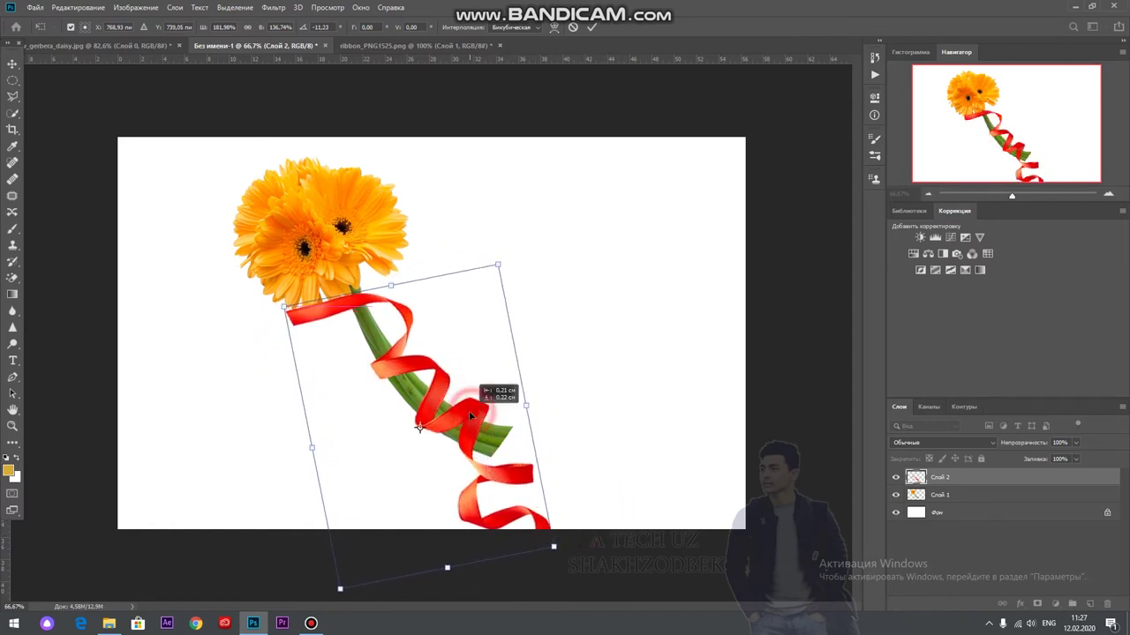
{"action": "left_click", "coordinate": [592, 28]}
{"action": "left_click", "coordinate": [77, 7]}
{"action": "mouse_move", "coordinate": [93, 276]}
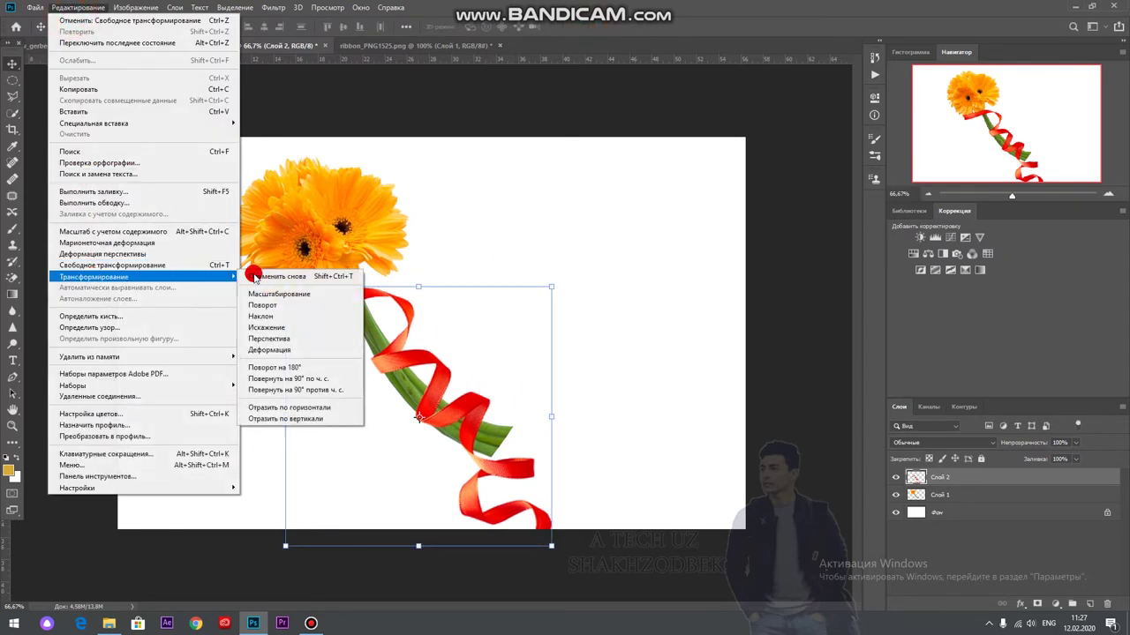
Skew the ribbon by slanting its top edge, then shift it right
{"action": "left_click", "coordinate": [291, 318]}
{"action": "left_click_drag", "start_coordinate": [417, 288], "coordinate": [337, 351]}
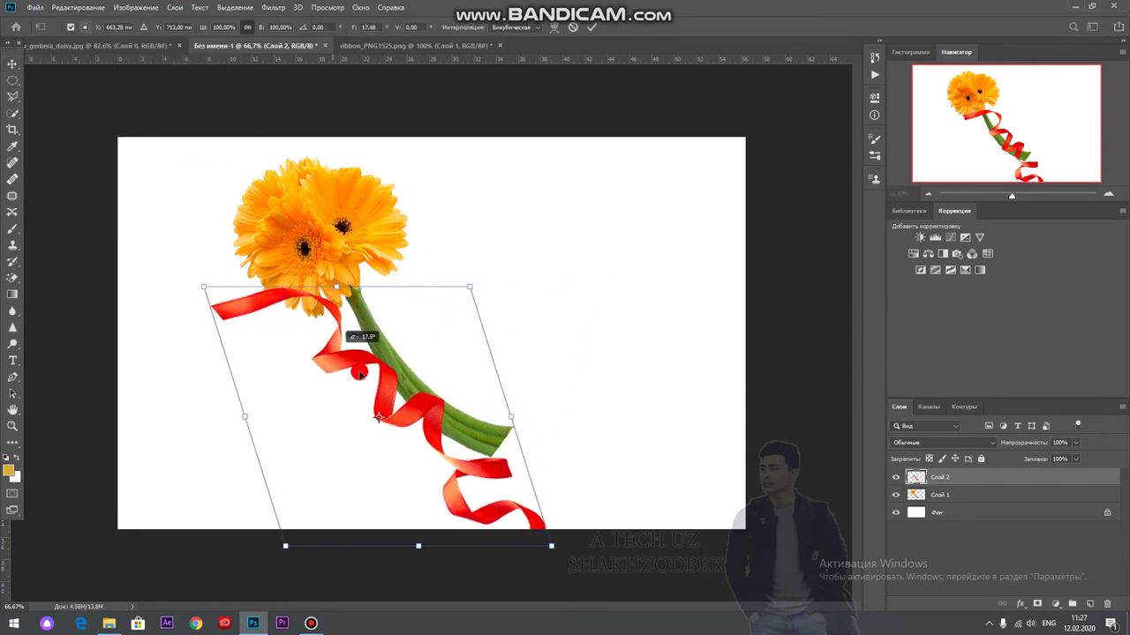
{"action": "mouse_move", "coordinate": [404, 393]}
{"action": "left_mouse_down"}
{"action": "mouse_move", "coordinate": [444, 392]}
{"action": "mouse_move", "coordinate": [439, 401]}
{"action": "left_mouse_up"}
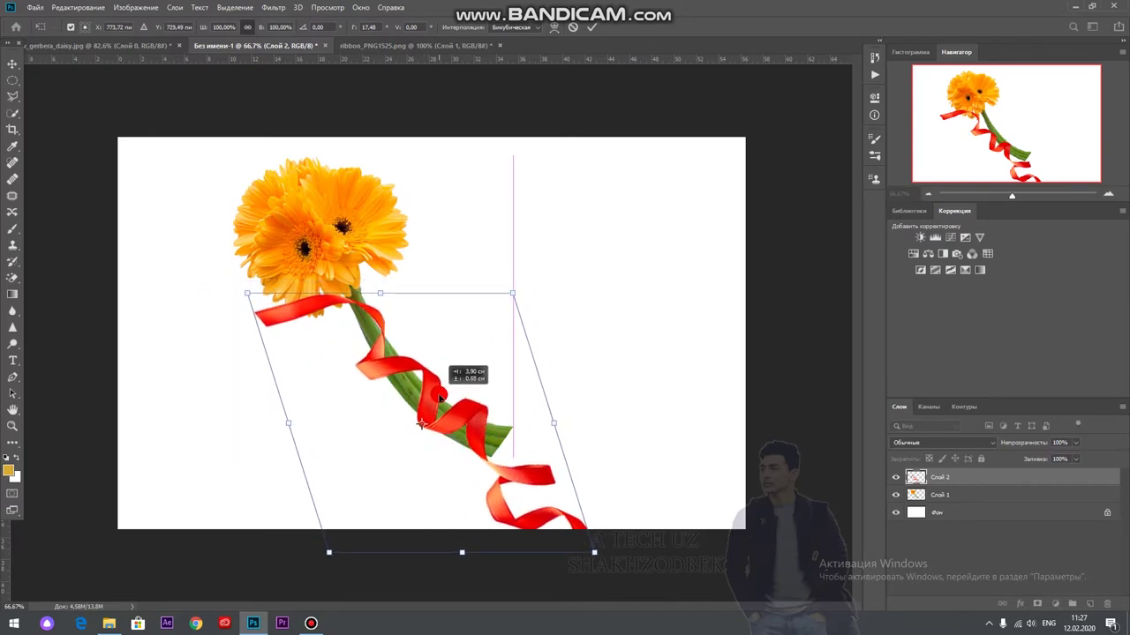
{"action": "left_click", "coordinate": [594, 30]}
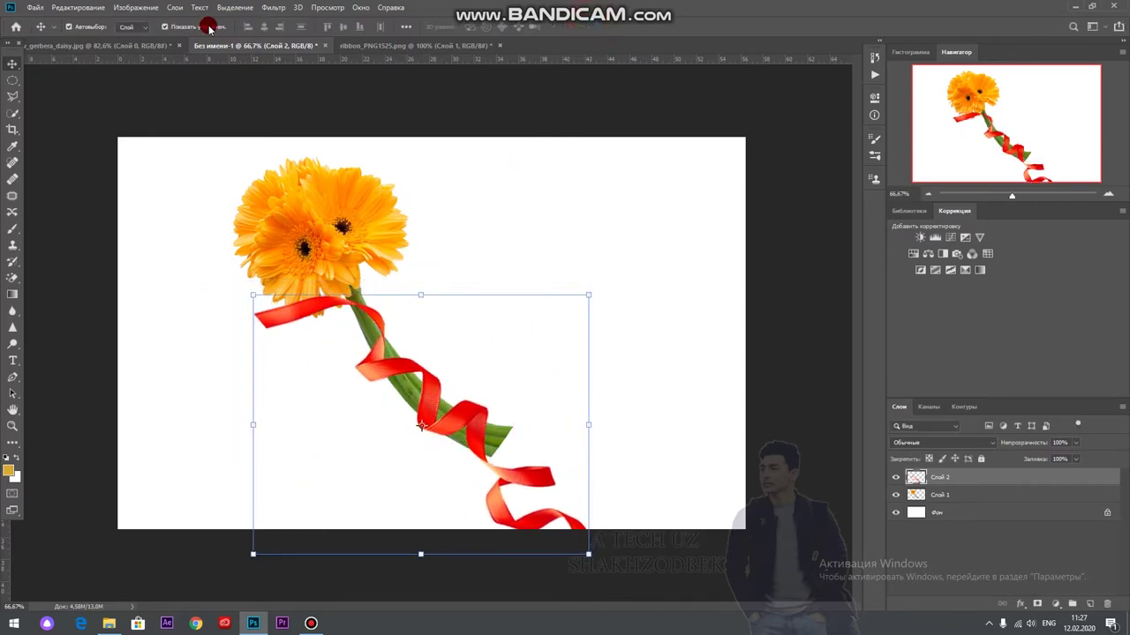
Distort the ribbon, moving its top edge right and pulling its right side inward
{"action": "left_click", "coordinate": [53, 8]}
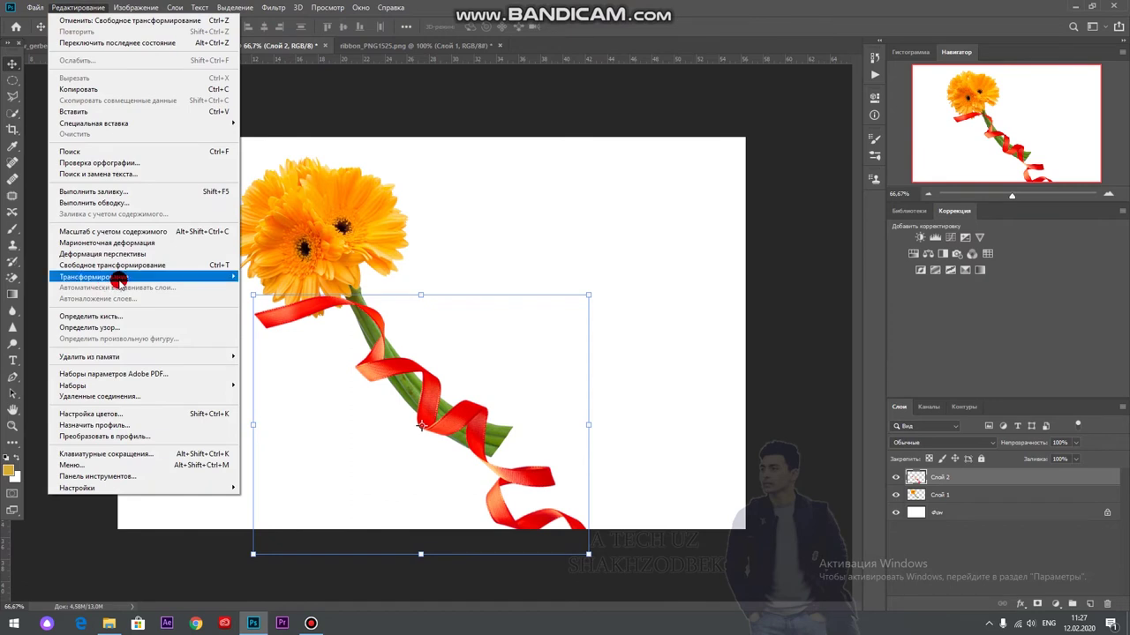
{"action": "mouse_move", "coordinate": [93, 276]}
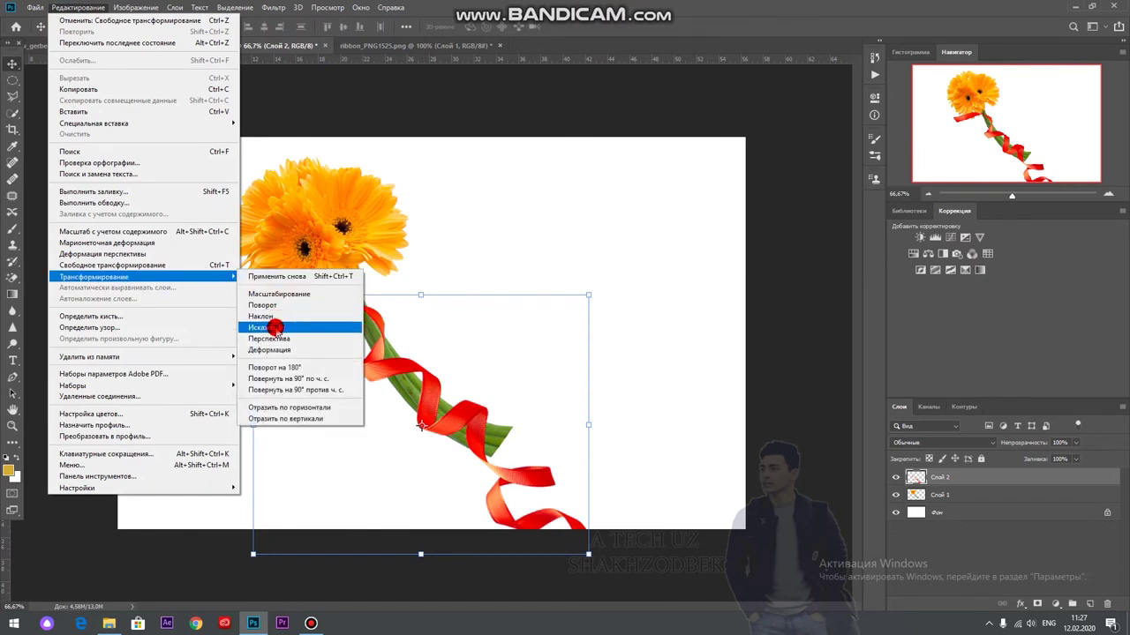
{"action": "left_click", "coordinate": [277, 327]}
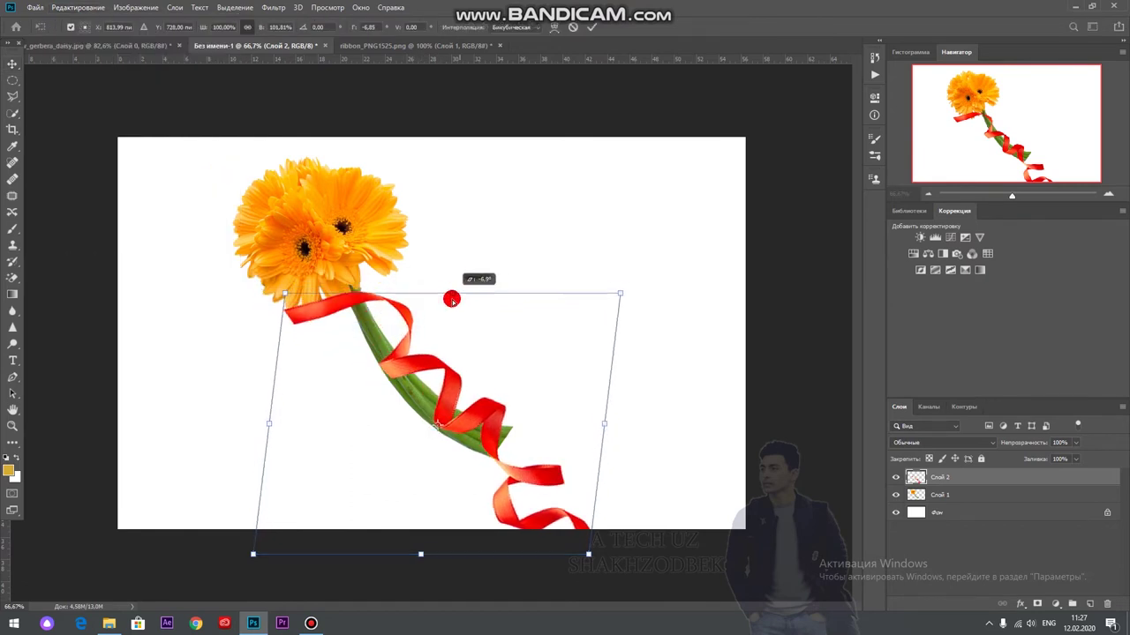
{"action": "left_click_drag", "start_coordinate": [419, 299], "coordinate": [446, 298]}
{"action": "left_click_drag", "start_coordinate": [614, 422], "coordinate": [570, 426]}
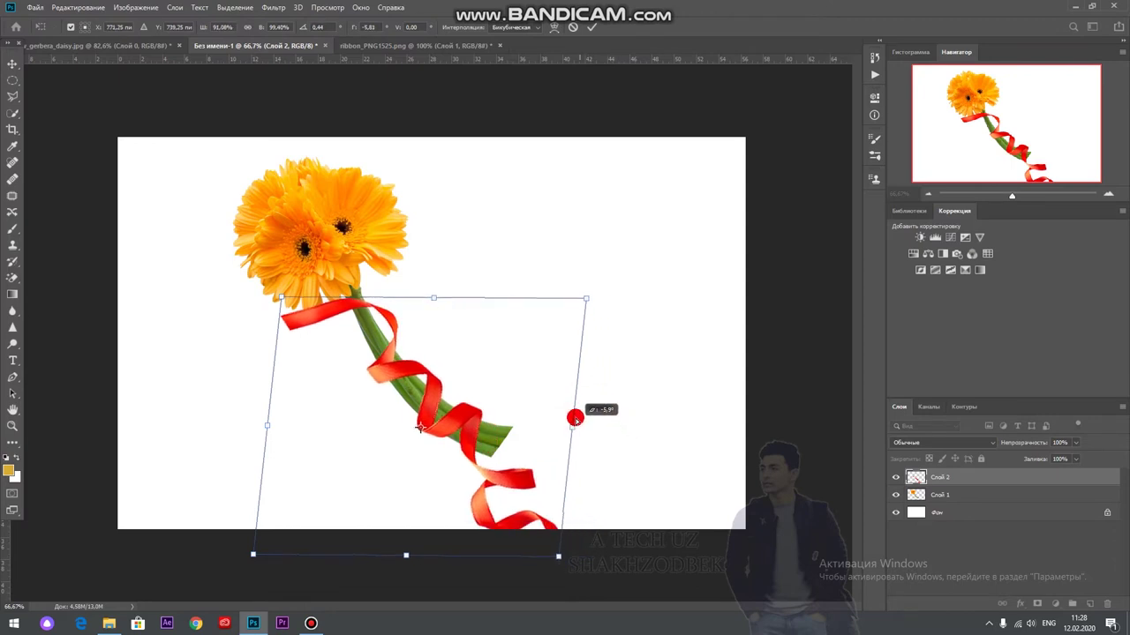
{"action": "left_click", "coordinate": [465, 248]}
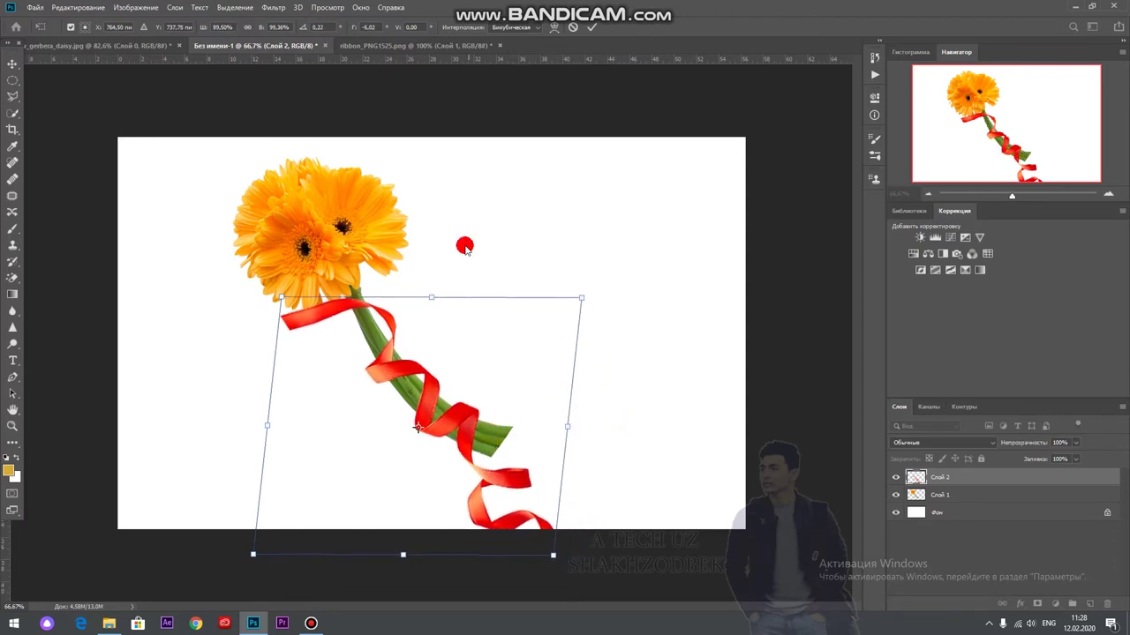
{"action": "left_click", "coordinate": [591, 28]}
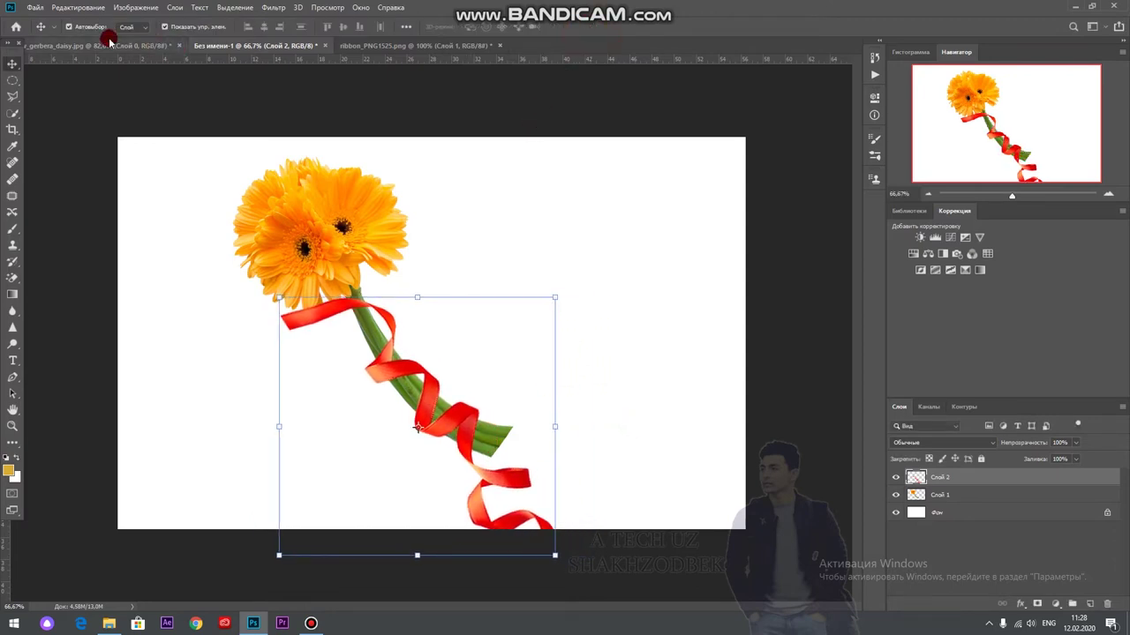
{"action": "left_click", "coordinate": [75, 6]}
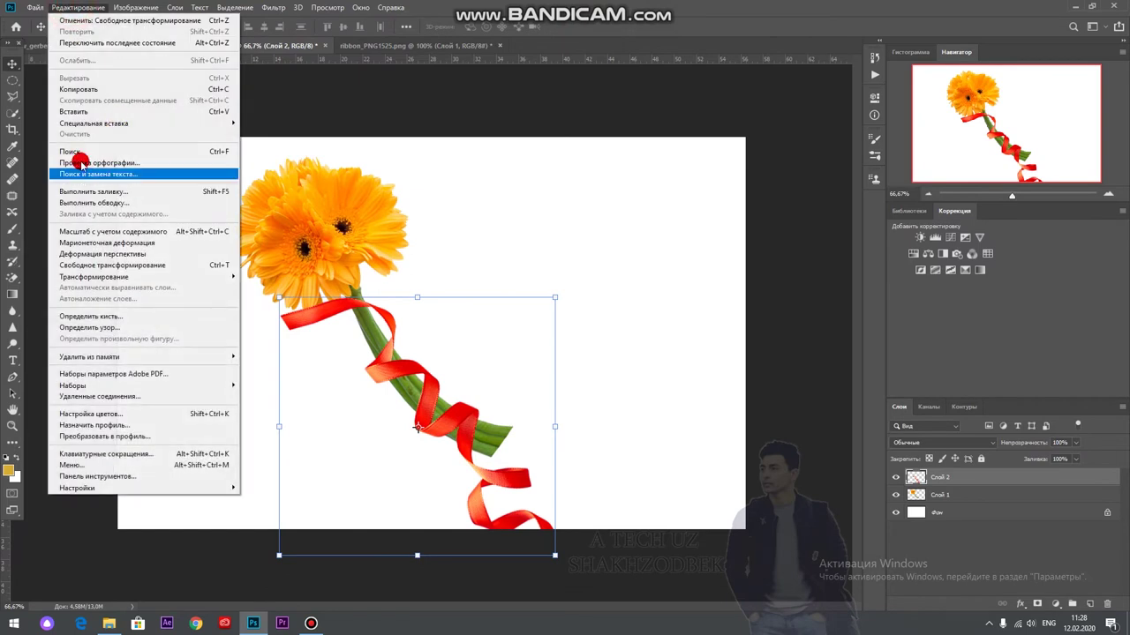
{"action": "mouse_move", "coordinate": [93, 277]}
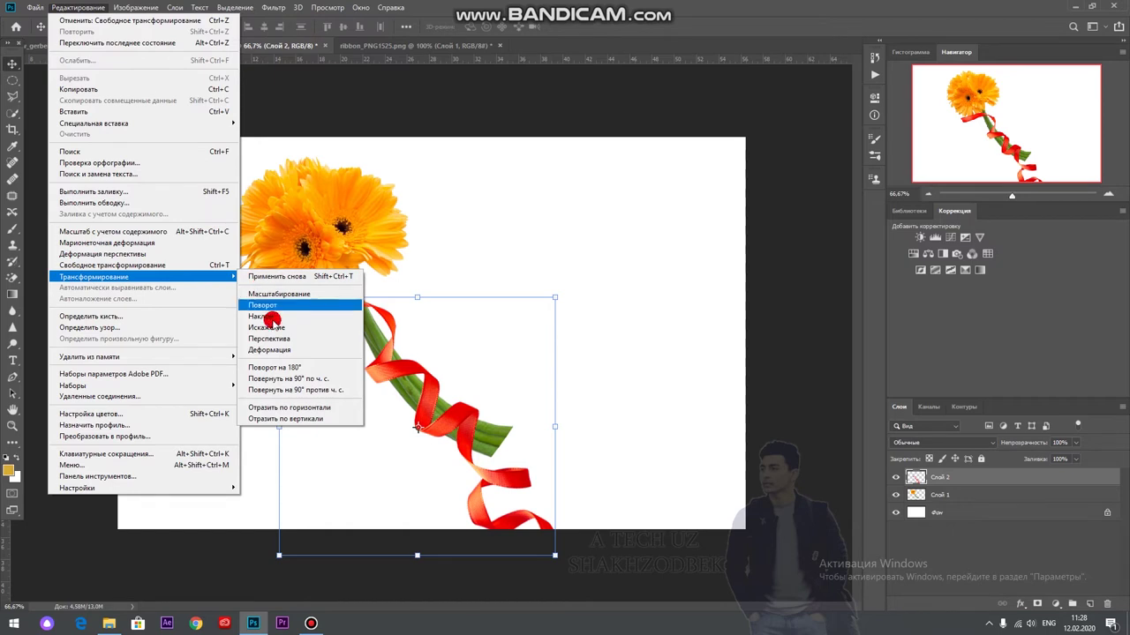
Skew the ribbon layer, repositioning it and leaving its top and bottom slightly slanted
{"action": "left_click", "coordinate": [258, 340]}
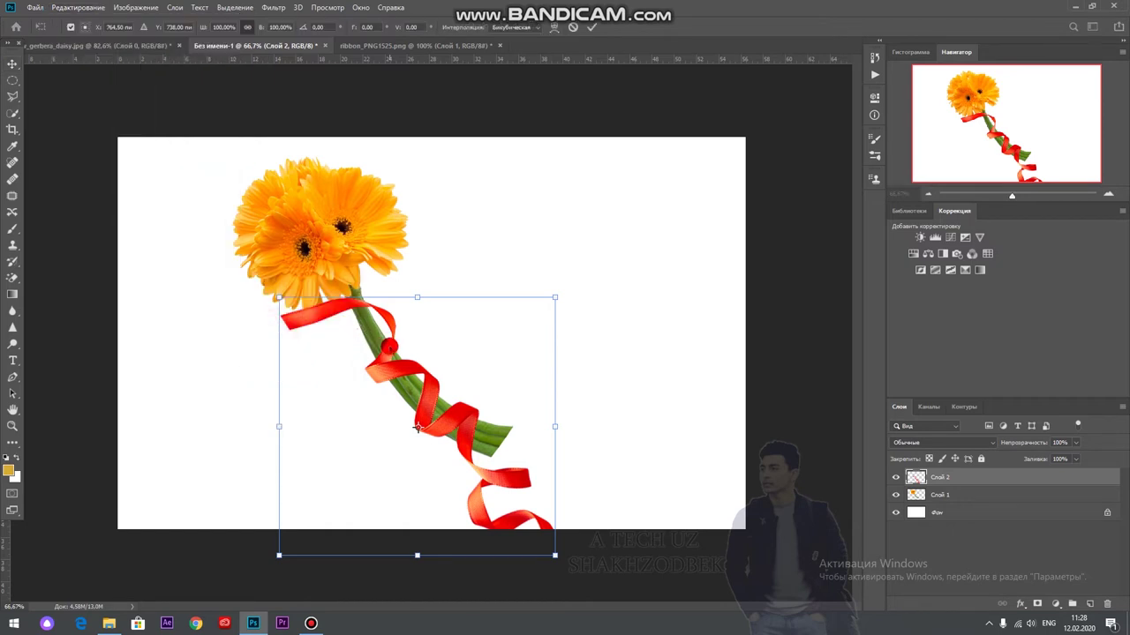
{"action": "left_click_drag", "start_coordinate": [381, 342], "coordinate": [445, 312]}
{"action": "left_click_drag", "start_coordinate": [403, 272], "coordinate": [212, 327]}
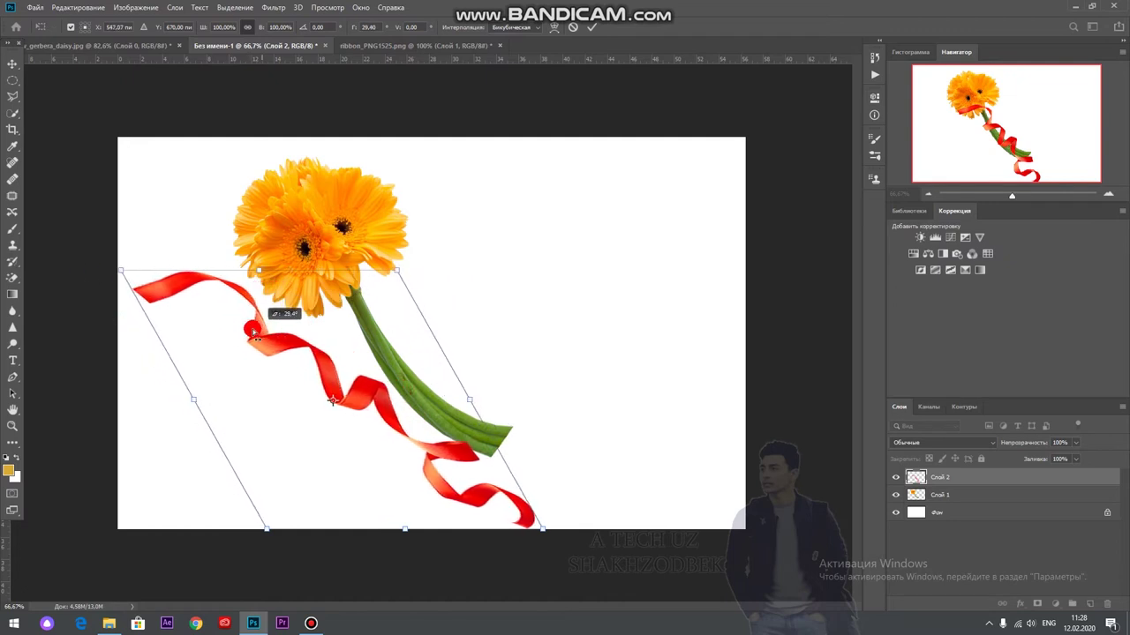
{"action": "left_click_drag", "start_coordinate": [213, 327], "coordinate": [305, 337]}
{"action": "left_click_drag", "start_coordinate": [380, 380], "coordinate": [477, 414]}
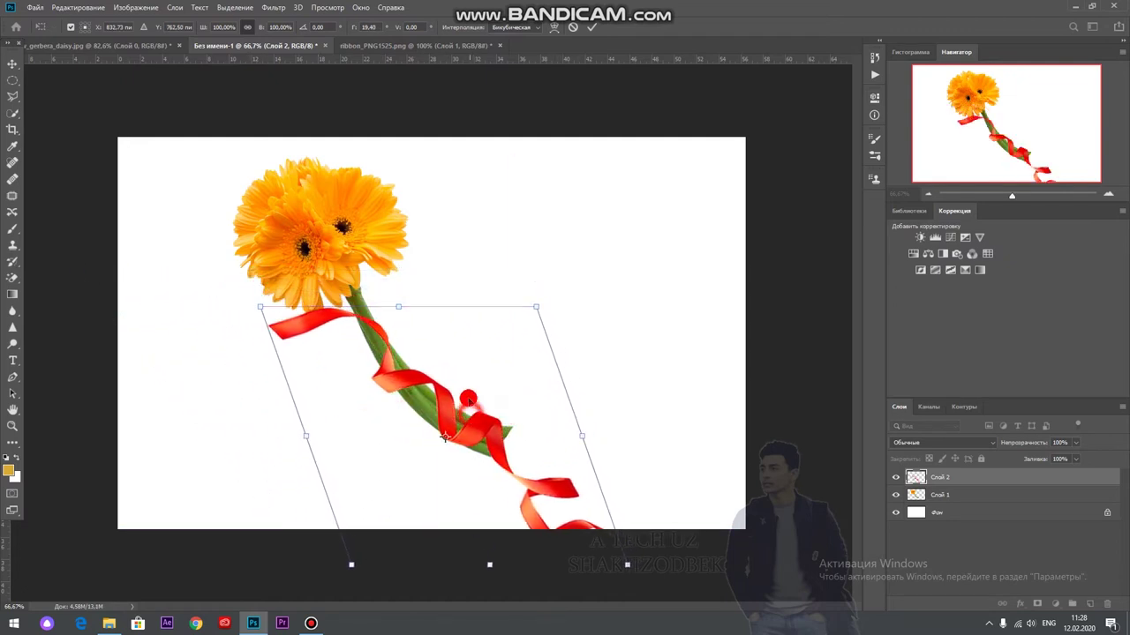
{"action": "left_click_drag", "start_coordinate": [467, 402], "coordinate": [466, 387]}
{"action": "left_click_drag", "start_coordinate": [488, 548], "coordinate": [567, 509]}
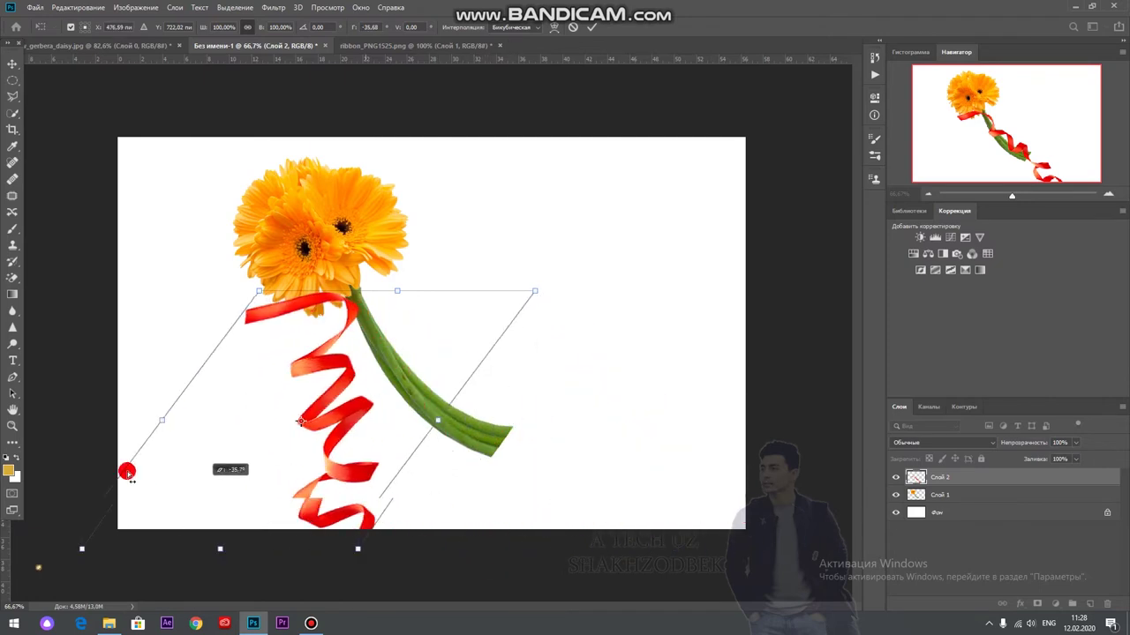
{"action": "mouse_move", "coordinate": [567, 508]}
{"action": "left_mouse_down"}
{"action": "mouse_move", "coordinate": [415, 465]}
{"action": "mouse_move", "coordinate": [436, 465]}
{"action": "left_mouse_up"}
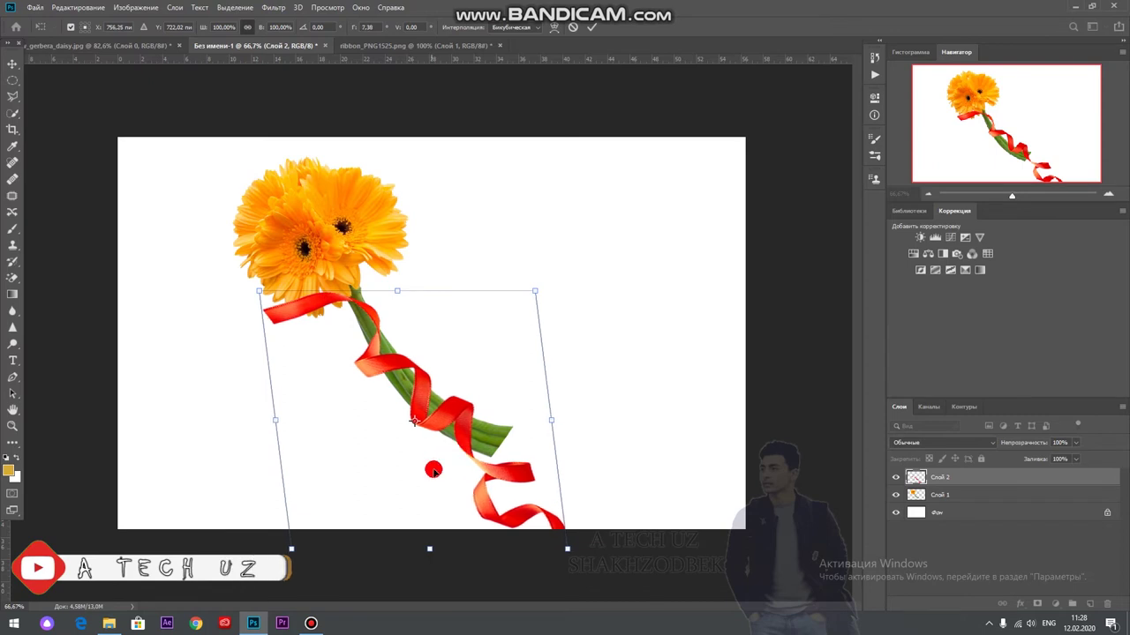
{"action": "left_click", "coordinate": [593, 30]}
Enlarge the ribbon to about 117.5%, tilt it 3° and position it along the stem
{"action": "left_click_drag", "start_coordinate": [376, 319], "coordinate": [355, 299]}
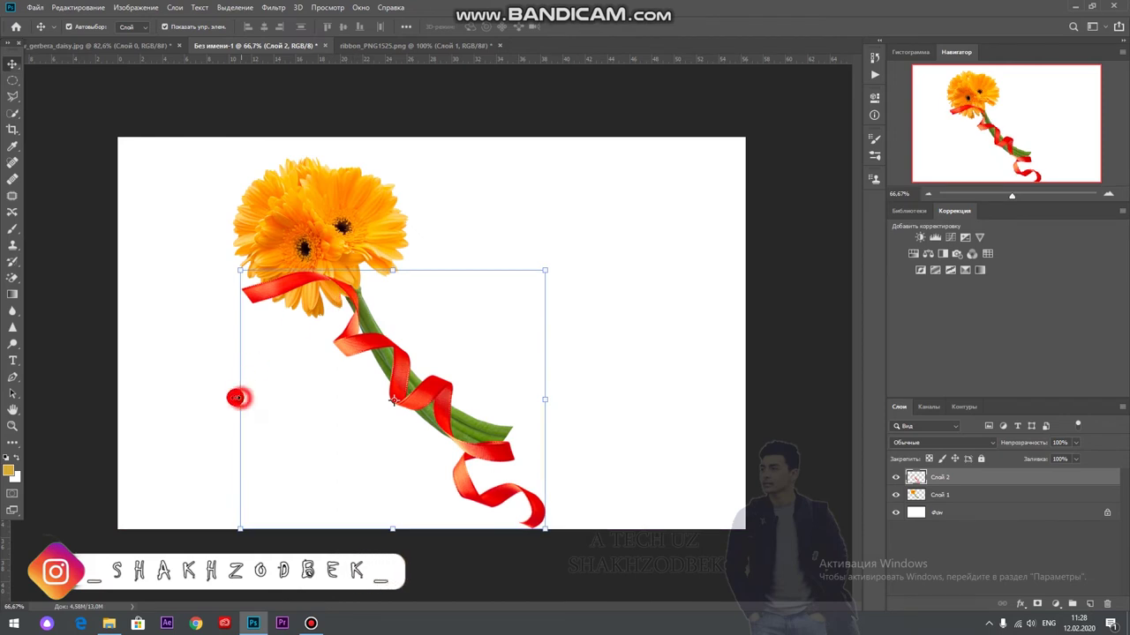
{"action": "left_click_drag", "start_coordinate": [240, 398], "coordinate": [186, 394]}
{"action": "left_click_drag", "start_coordinate": [350, 383], "coordinate": [404, 388]}
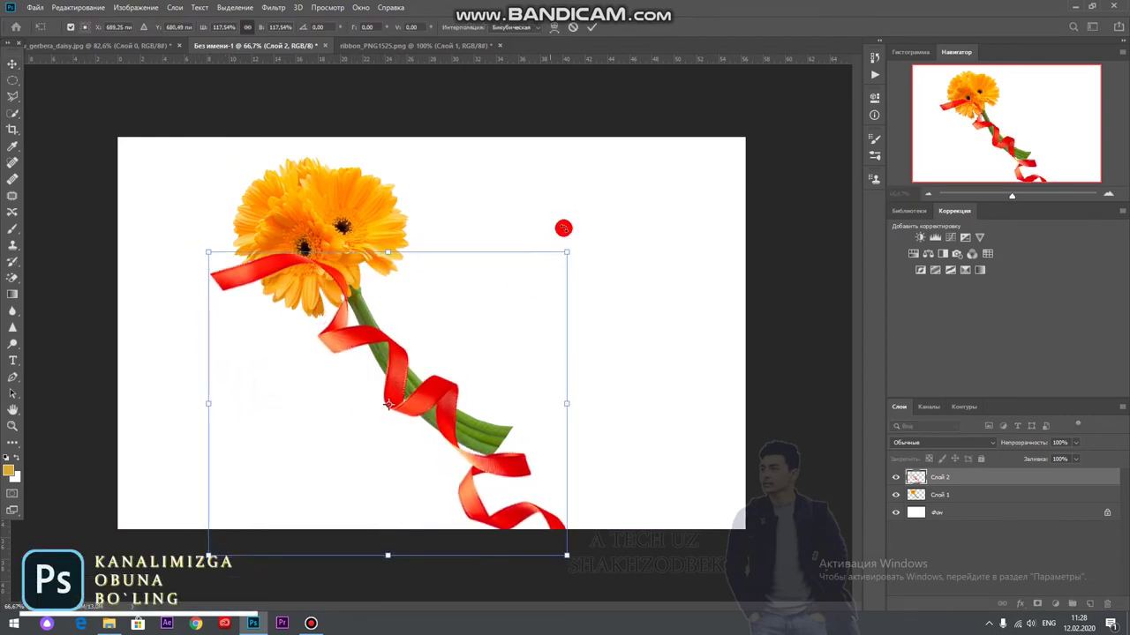
{"action": "left_click_drag", "start_coordinate": [578, 240], "coordinate": [586, 246]}
{"action": "left_click_drag", "start_coordinate": [363, 320], "coordinate": [367, 315]}
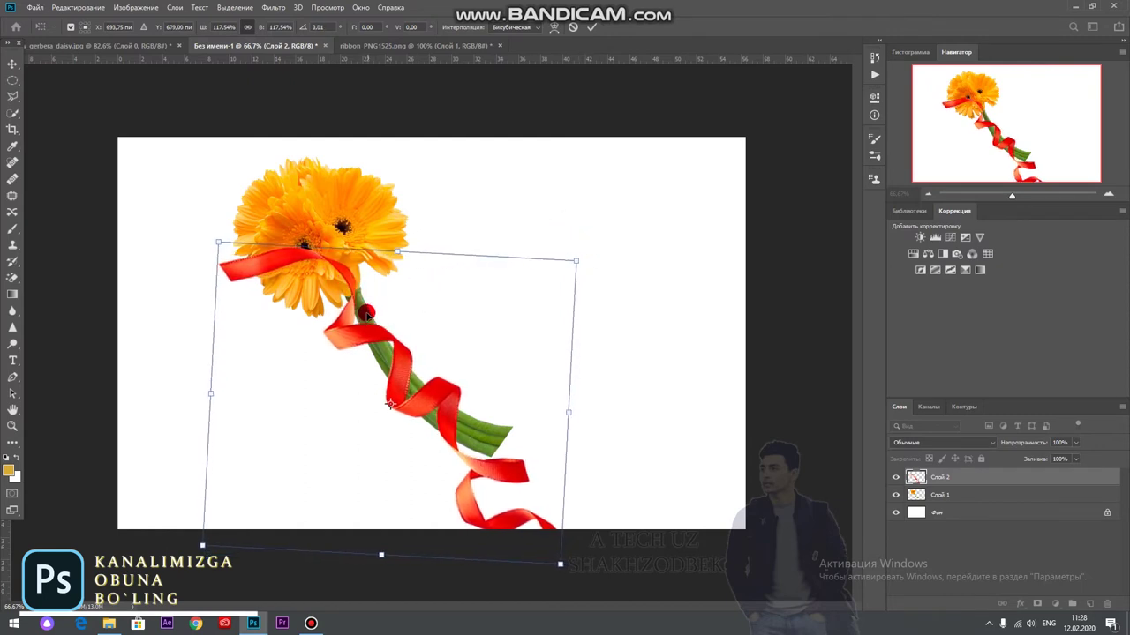
{"action": "left_click", "coordinate": [591, 29]}
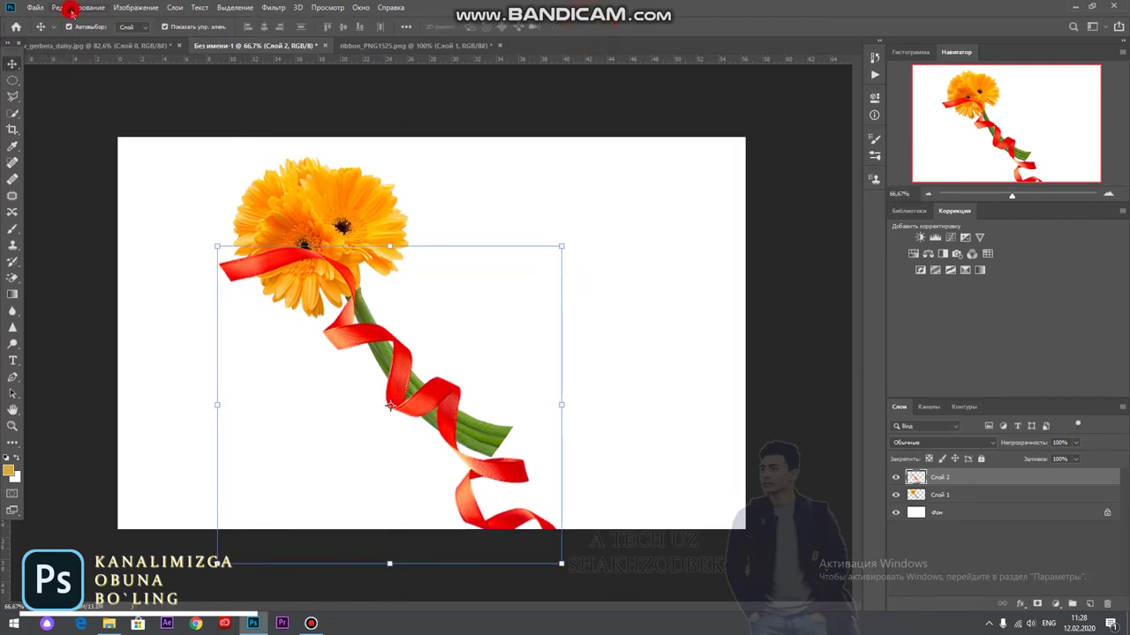
Warp the ribbon's middle, corners and lower loops into tight coils around the stem
{"action": "left_click", "coordinate": [78, 7]}
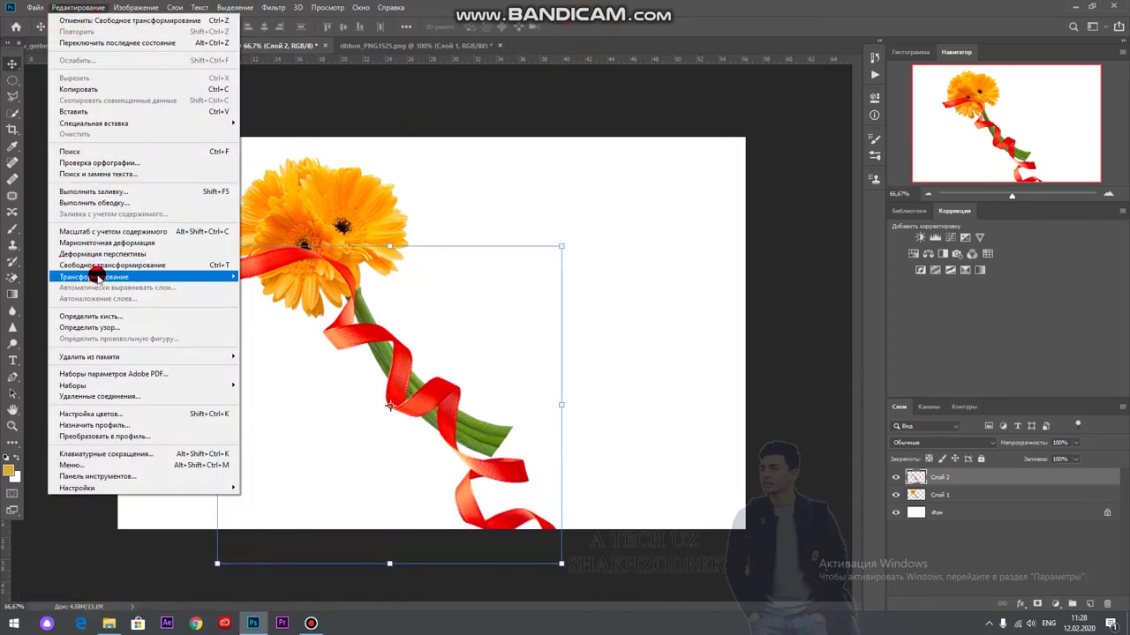
{"action": "mouse_move", "coordinate": [93, 276]}
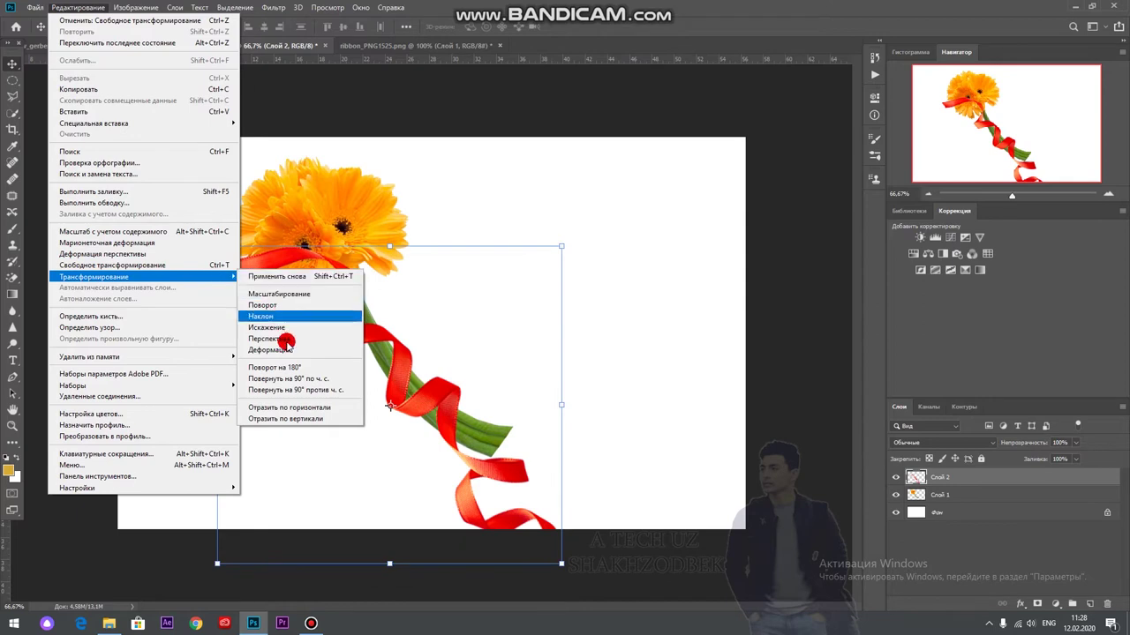
{"action": "left_click", "coordinate": [267, 350]}
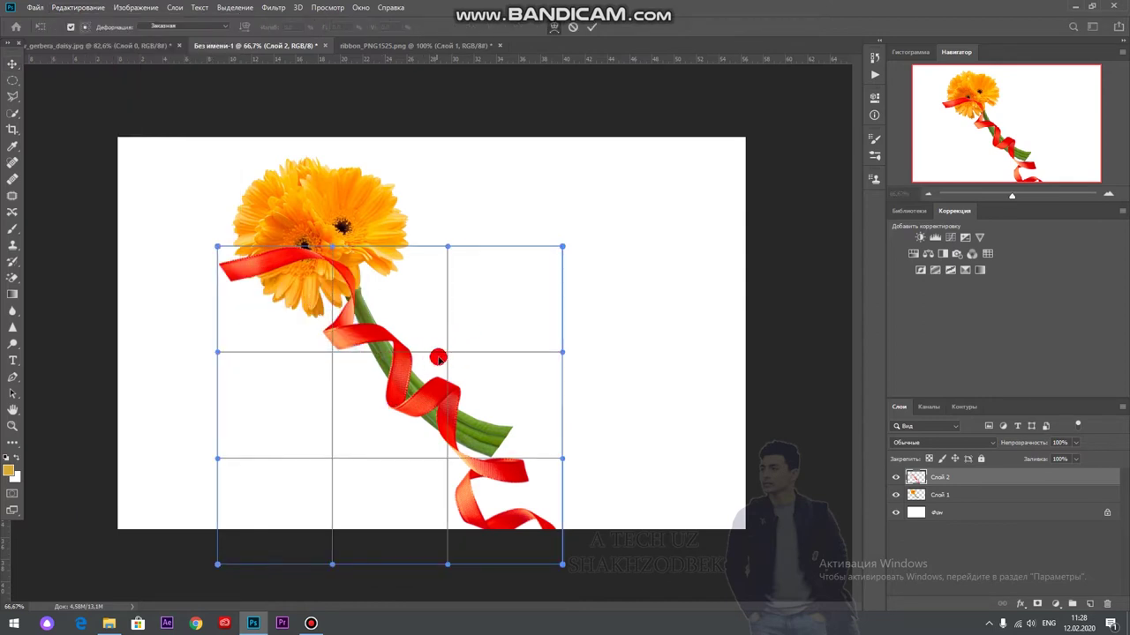
{"action": "left_click_drag", "start_coordinate": [449, 353], "coordinate": [467, 370]}
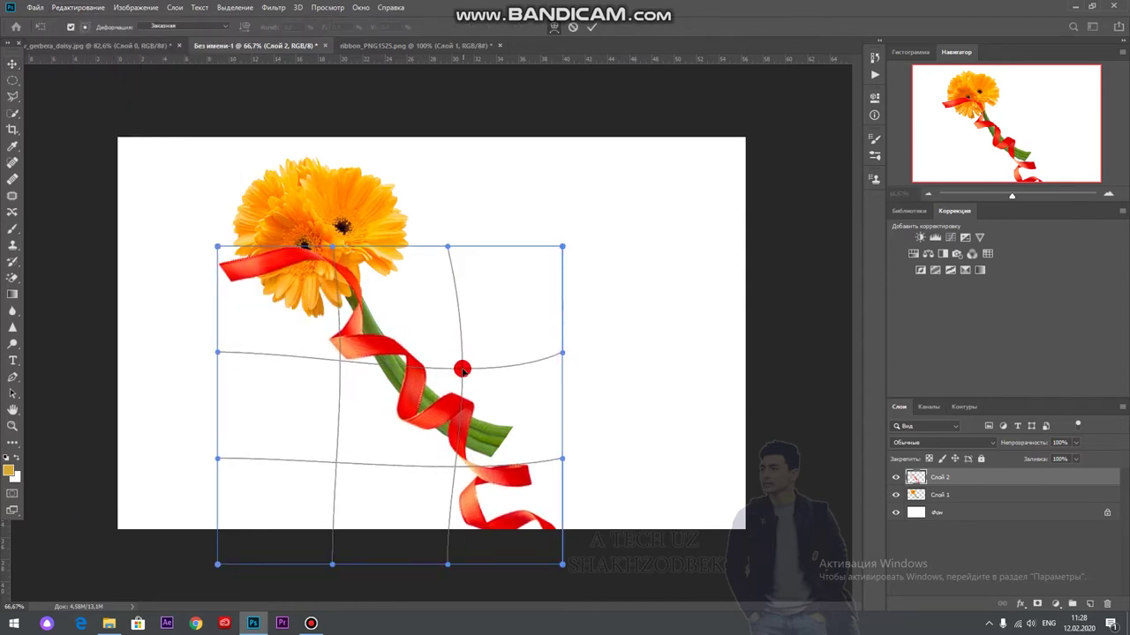
{"action": "left_click_drag", "start_coordinate": [562, 458], "coordinate": [621, 421]}
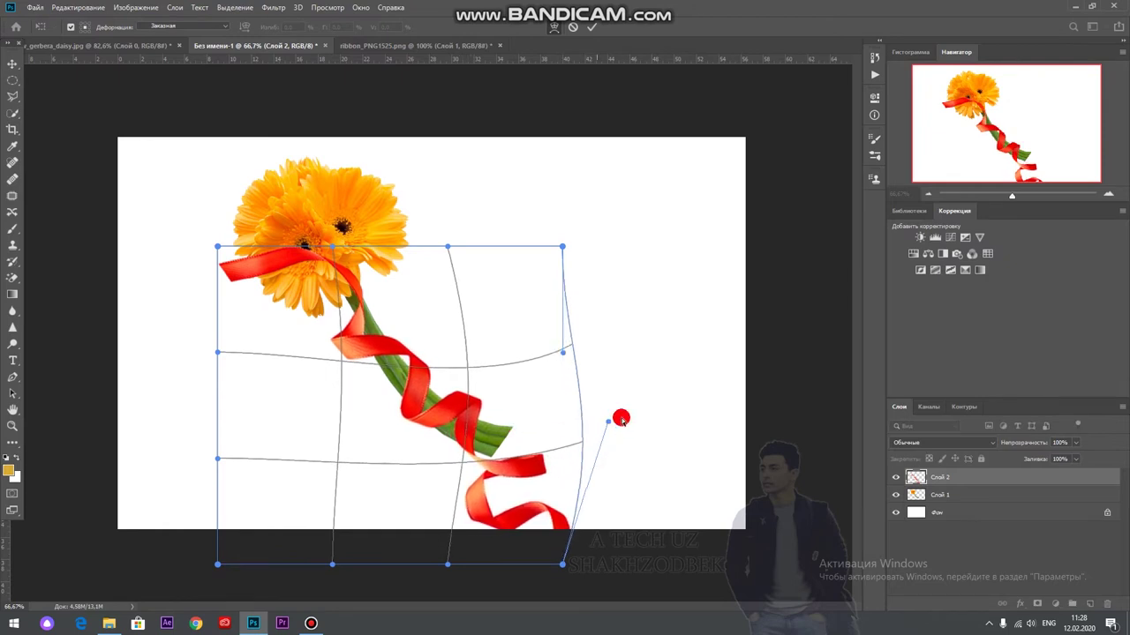
{"action": "left_click_drag", "start_coordinate": [462, 373], "coordinate": [468, 373]}
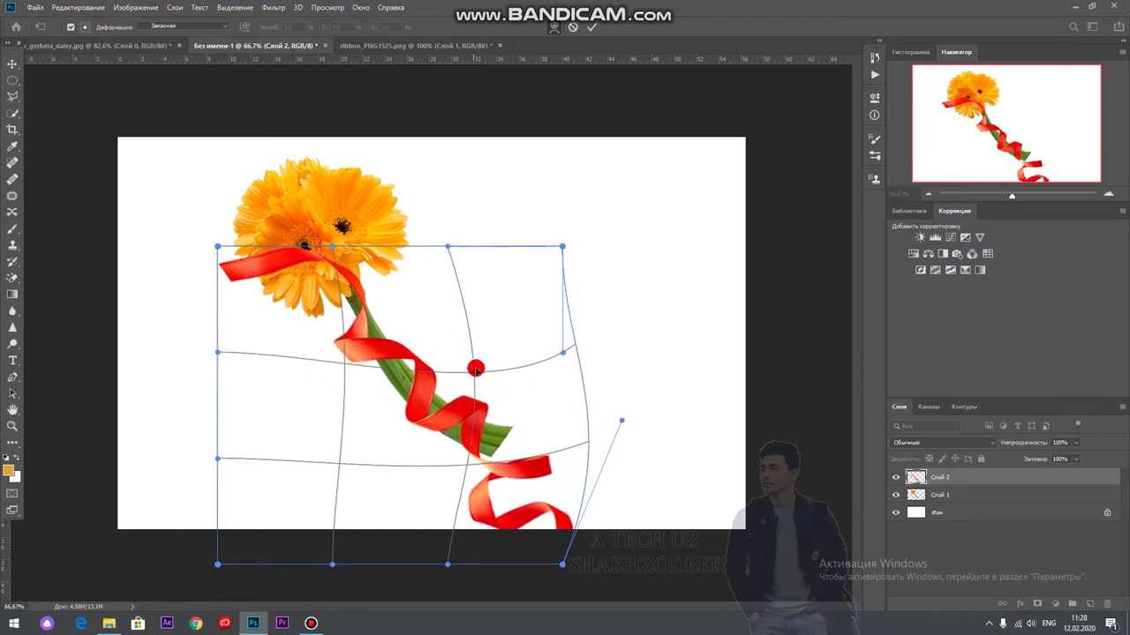
{"action": "left_click_drag", "start_coordinate": [338, 462], "coordinate": [265, 502]}
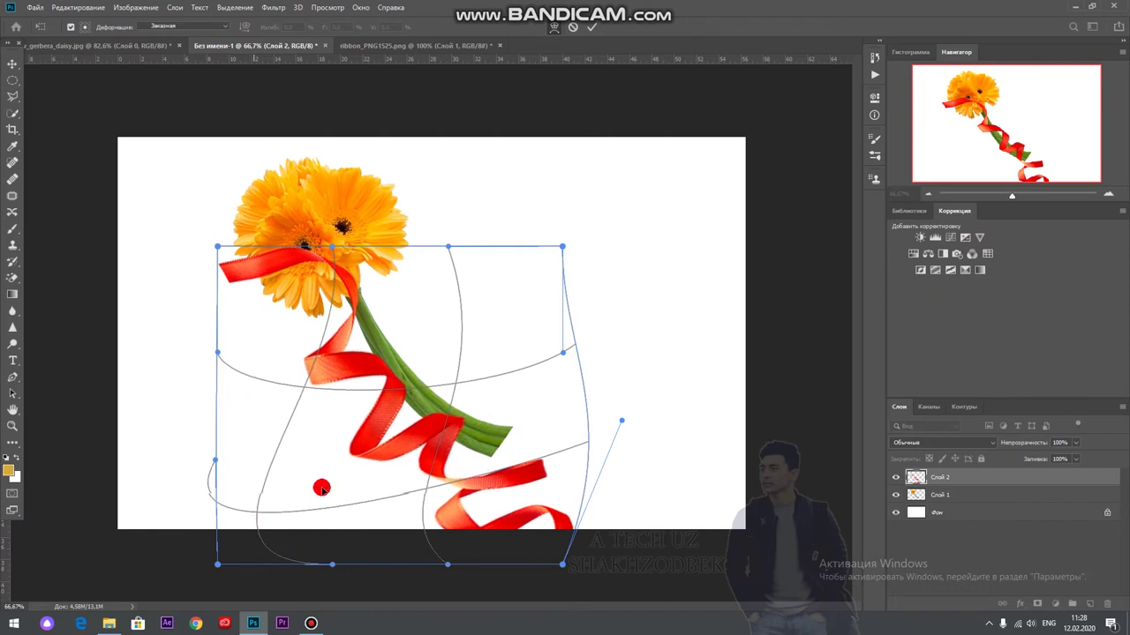
{"action": "left_click_drag", "start_coordinate": [457, 380], "coordinate": [495, 354]}
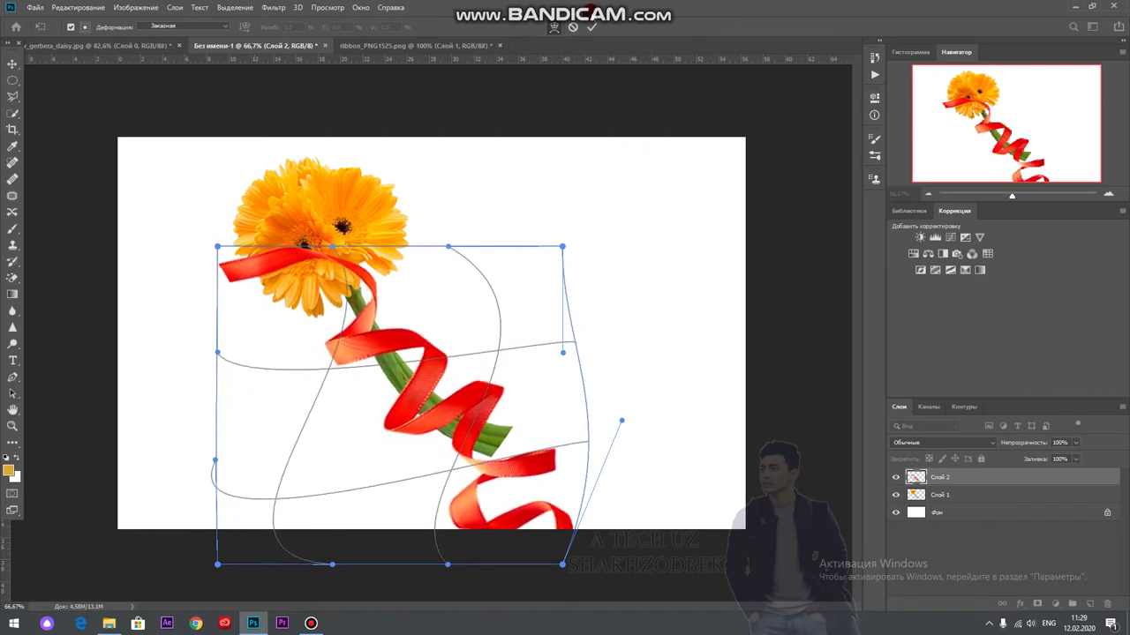
{"action": "left_click", "coordinate": [593, 29]}
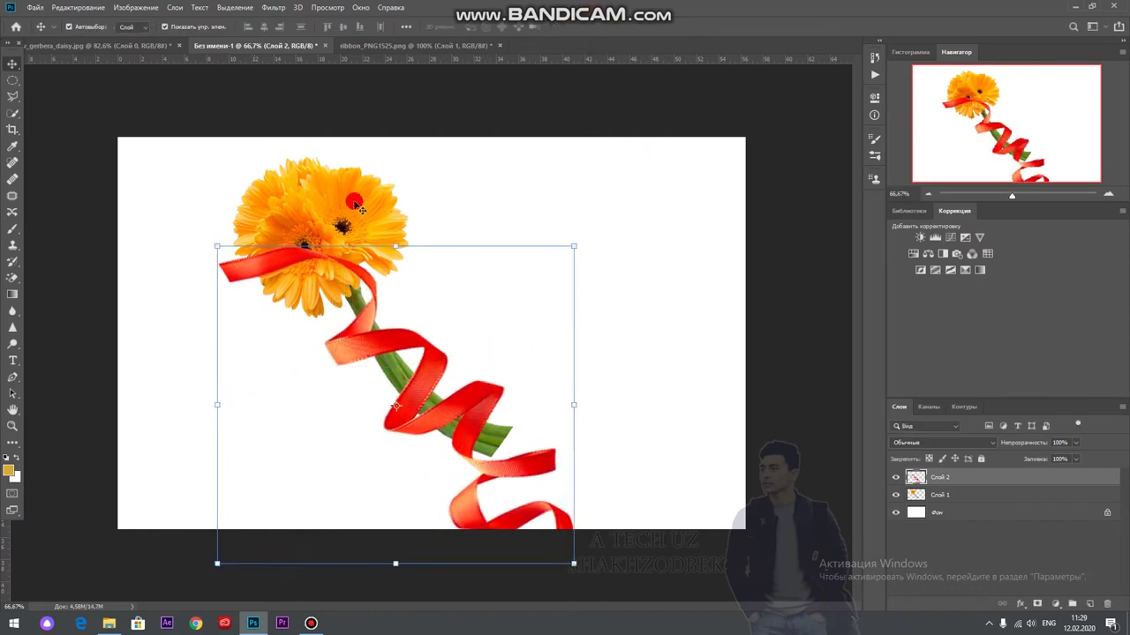
Switch to the Eraser at 47 px and erase the ribbon covering the petals
{"action": "right_click", "coordinate": [11, 279]}
{"action": "left_click", "coordinate": [40, 277]}
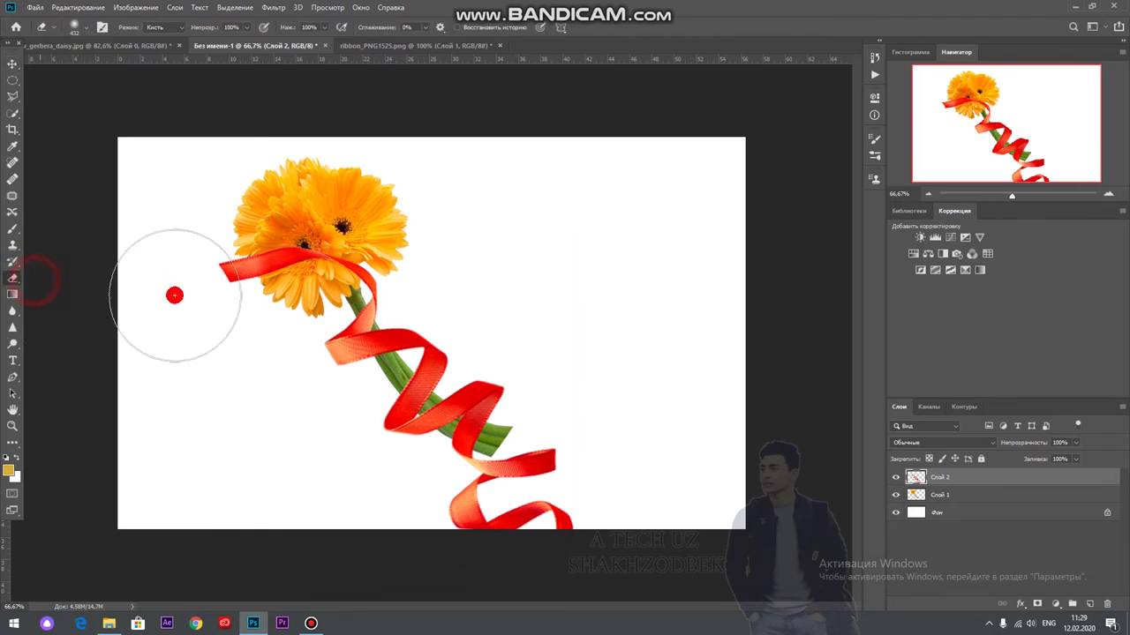
{"action": "right_click", "coordinate": [310, 250]}
{"action": "left_click", "coordinate": [384, 275]}
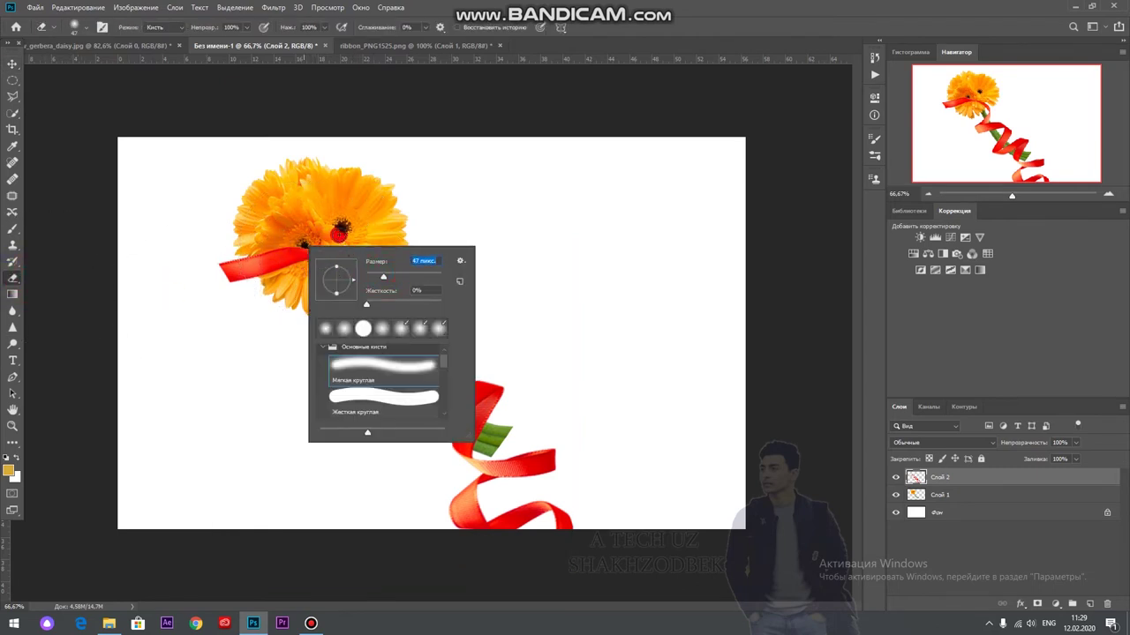
{"action": "key", "text": "Return"}
{"action": "scroll", "coordinate": [378, 288], "scroll_direction": "up", "scroll_amount": 3, "text": "alt"}
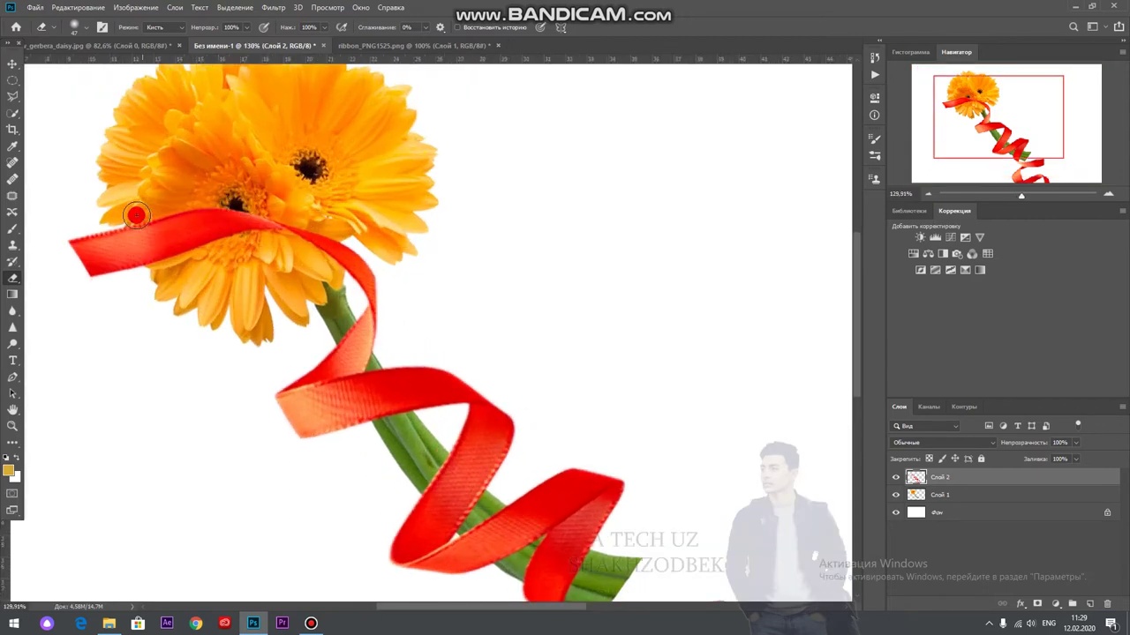
{"action": "mouse_move", "coordinate": [141, 228]}
{"action": "left_mouse_down"}
{"action": "mouse_move", "coordinate": [145, 243]}
{"action": "mouse_move", "coordinate": [189, 253]}
{"action": "mouse_move", "coordinate": [203, 232]}
{"action": "mouse_move", "coordinate": [256, 220]}
{"action": "mouse_move", "coordinate": [220, 238]}
{"action": "mouse_move", "coordinate": [319, 236]}
{"action": "left_mouse_up"}
Make the eraser fully hard, then at about 10 px erase the ribbon precisely along the petal edge
{"action": "right_click", "coordinate": [320, 237]}
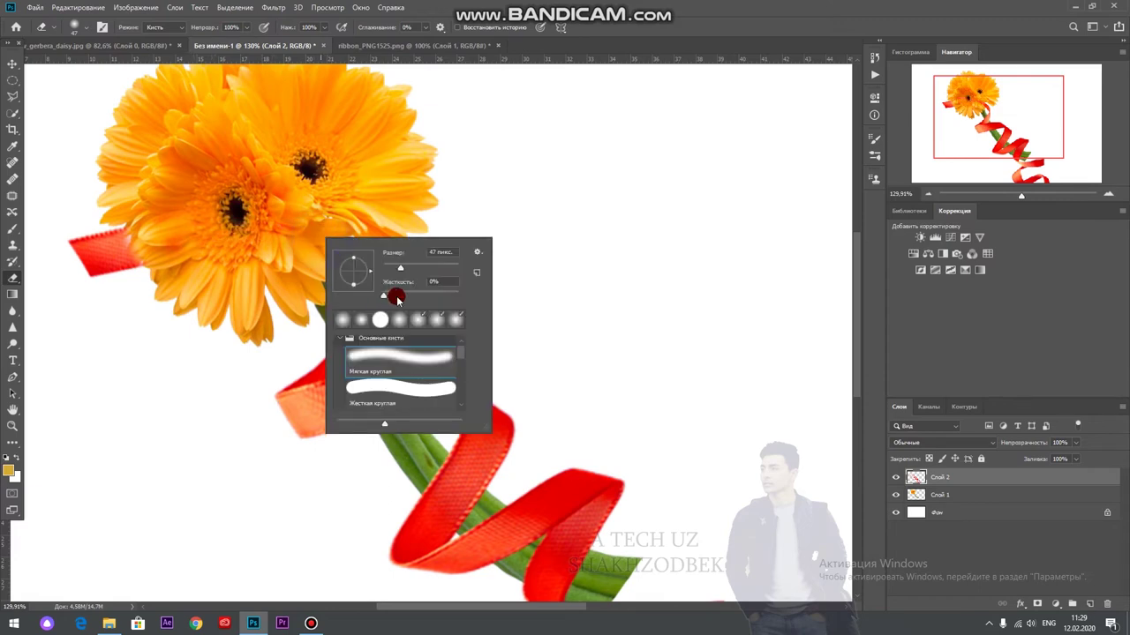
{"action": "left_click_drag", "start_coordinate": [382, 297], "coordinate": [465, 301]}
{"action": "left_click", "coordinate": [298, 231]}
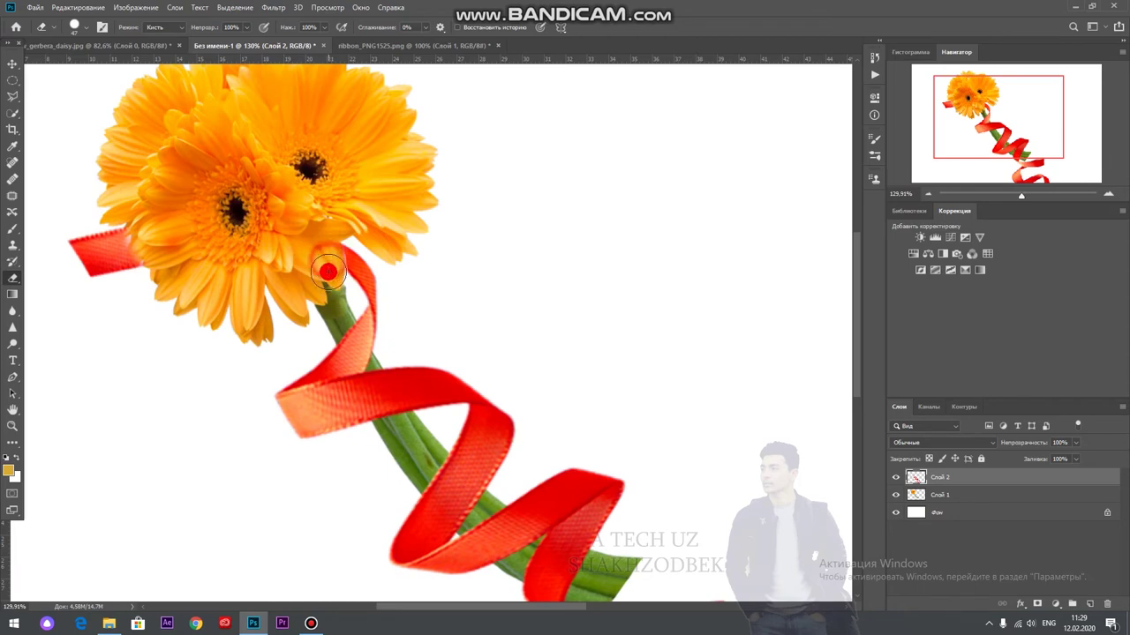
{"action": "mouse_move", "coordinate": [322, 252]}
{"action": "left_mouse_down"}
{"action": "mouse_move", "coordinate": [184, 250]}
{"action": "mouse_move", "coordinate": [150, 230]}
{"action": "left_mouse_up"}
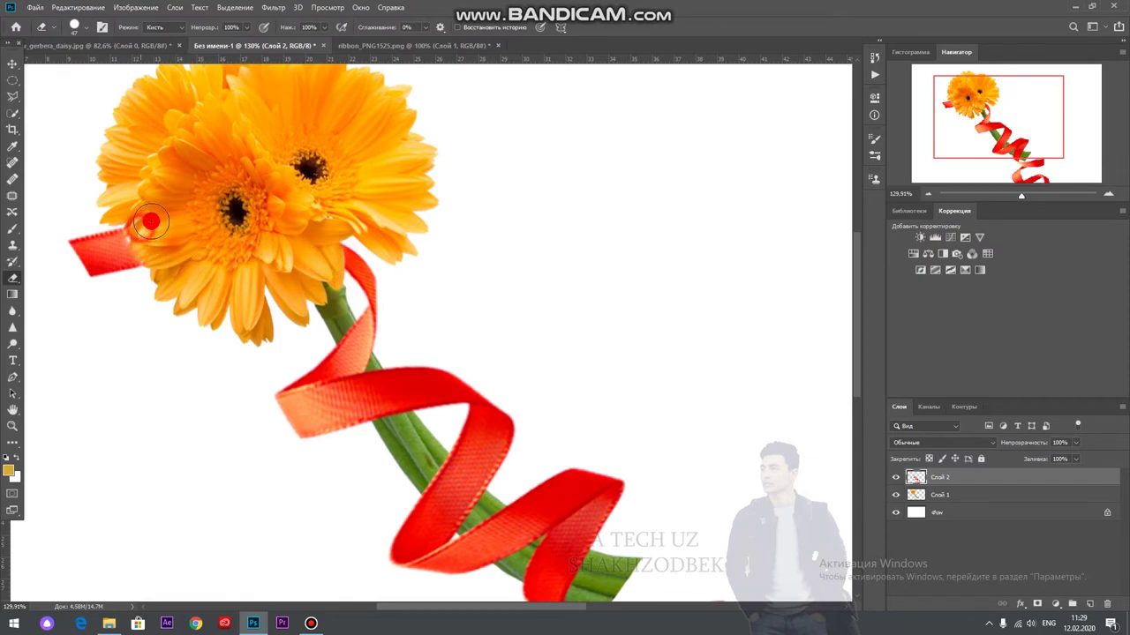
{"action": "right_click", "coordinate": [159, 240]}
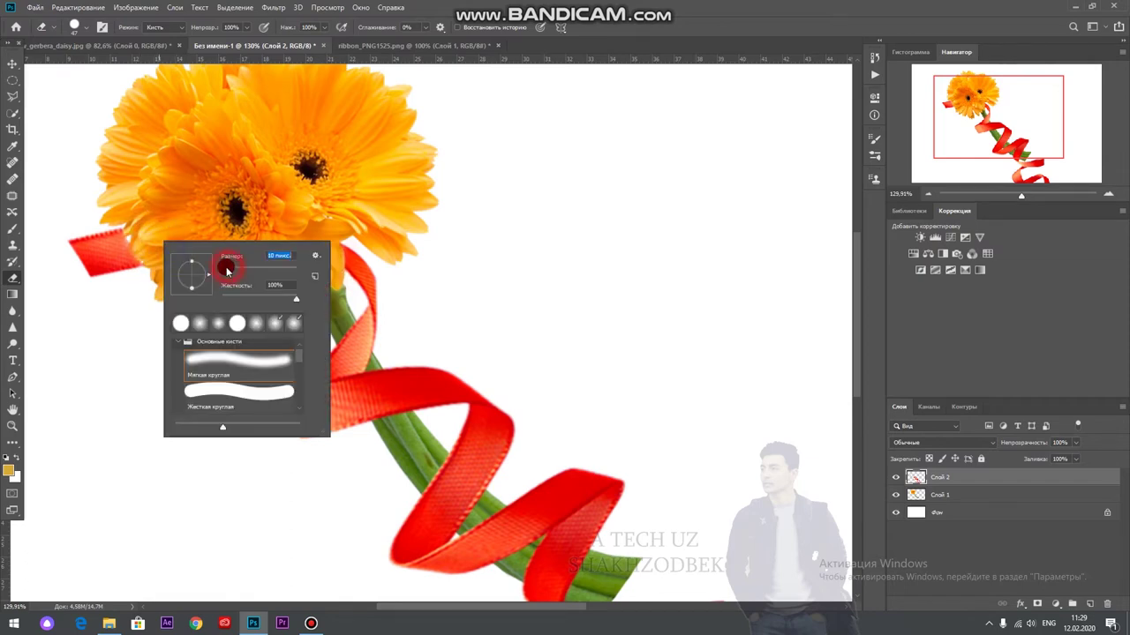
{"action": "left_click", "coordinate": [79, 176]}
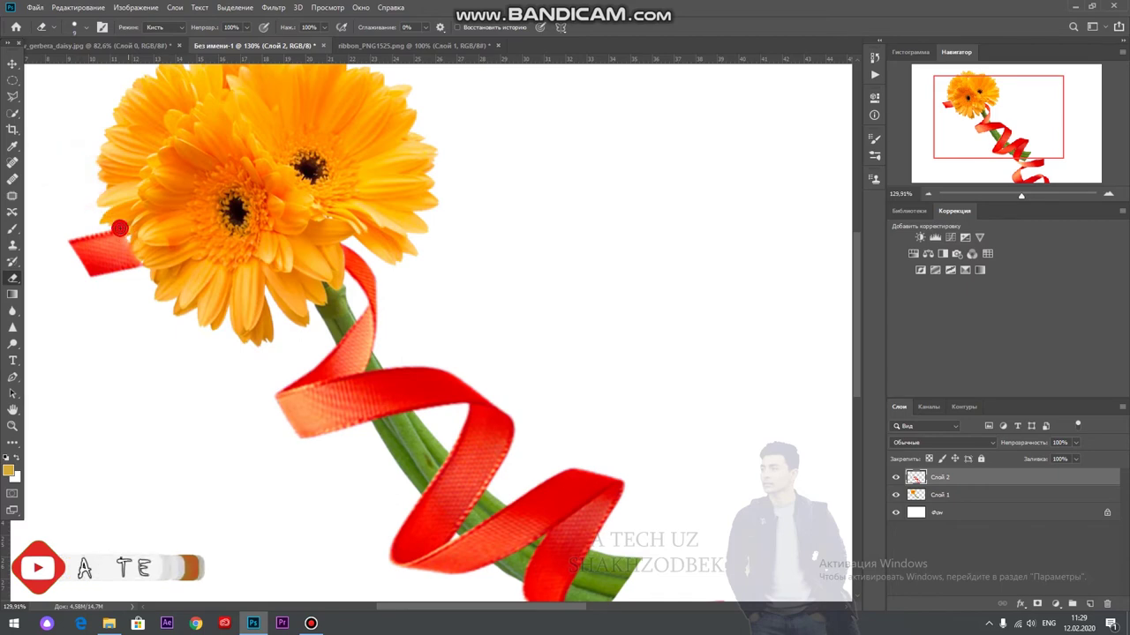
{"action": "scroll", "coordinate": [120, 230], "scroll_direction": "up", "scroll_amount": 5}
{"action": "scroll", "coordinate": [114, 220], "scroll_direction": "up", "scroll_amount": 4}
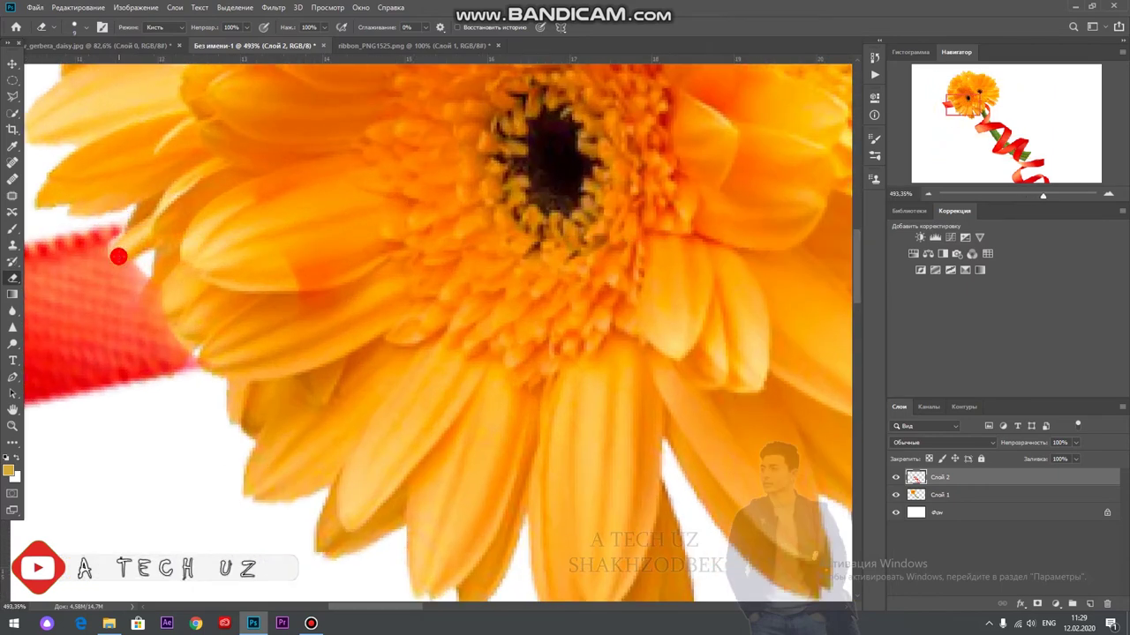
{"action": "mouse_move", "coordinate": [179, 352]}
{"action": "left_mouse_down"}
{"action": "mouse_move", "coordinate": [159, 345]}
{"action": "mouse_move", "coordinate": [146, 306]}
{"action": "mouse_move", "coordinate": [165, 360]}
{"action": "mouse_move", "coordinate": [144, 356]}
{"action": "mouse_move", "coordinate": [167, 365]}
{"action": "mouse_move", "coordinate": [139, 242]}
{"action": "mouse_move", "coordinate": [146, 264]}
{"action": "mouse_move", "coordinate": [400, 103]}
{"action": "left_mouse_up"}
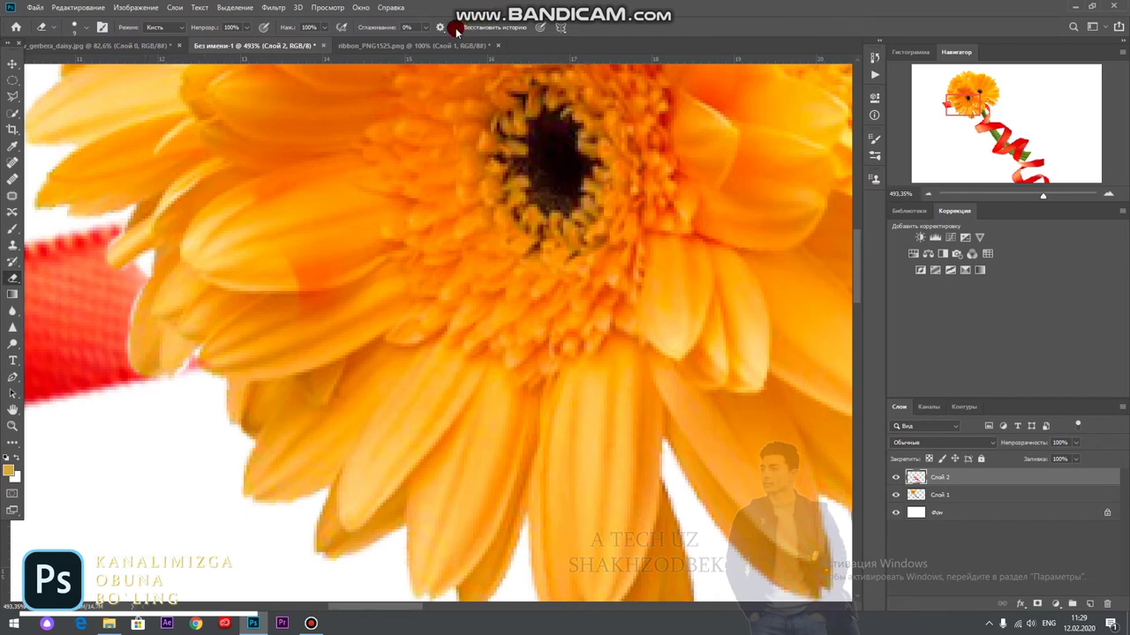
Enable Erase to History and touch up the ribbon edge beside the petals
{"action": "left_click", "coordinate": [456, 28]}
{"action": "left_click_drag", "start_coordinate": [111, 247], "coordinate": [114, 233]}
{"action": "right_click", "coordinate": [97, 238]}
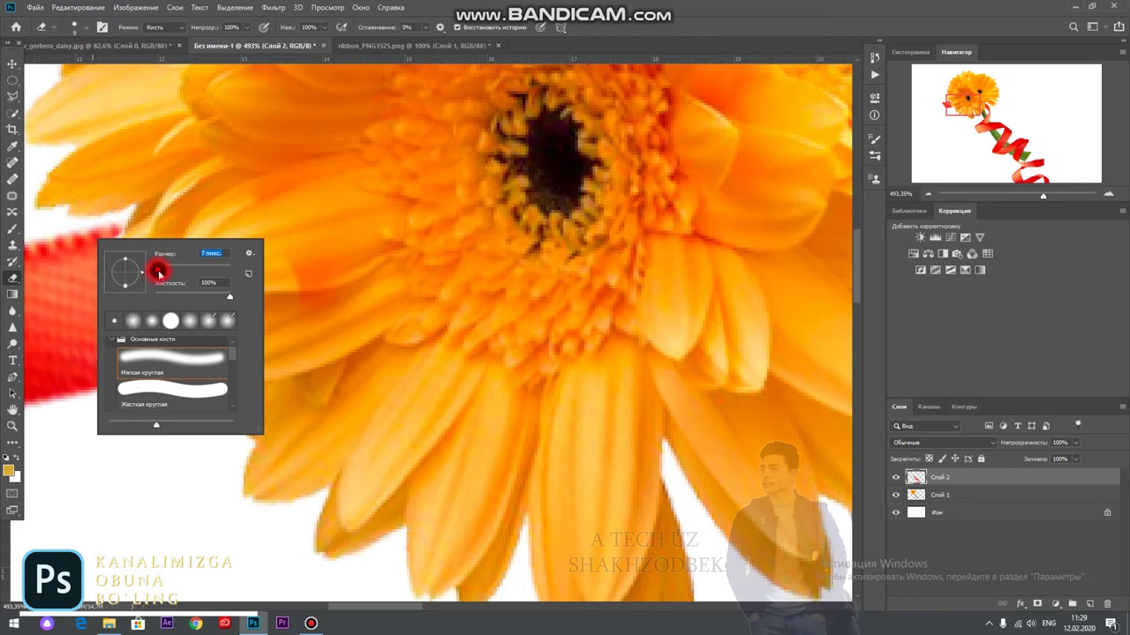
{"action": "key", "text": "Return"}
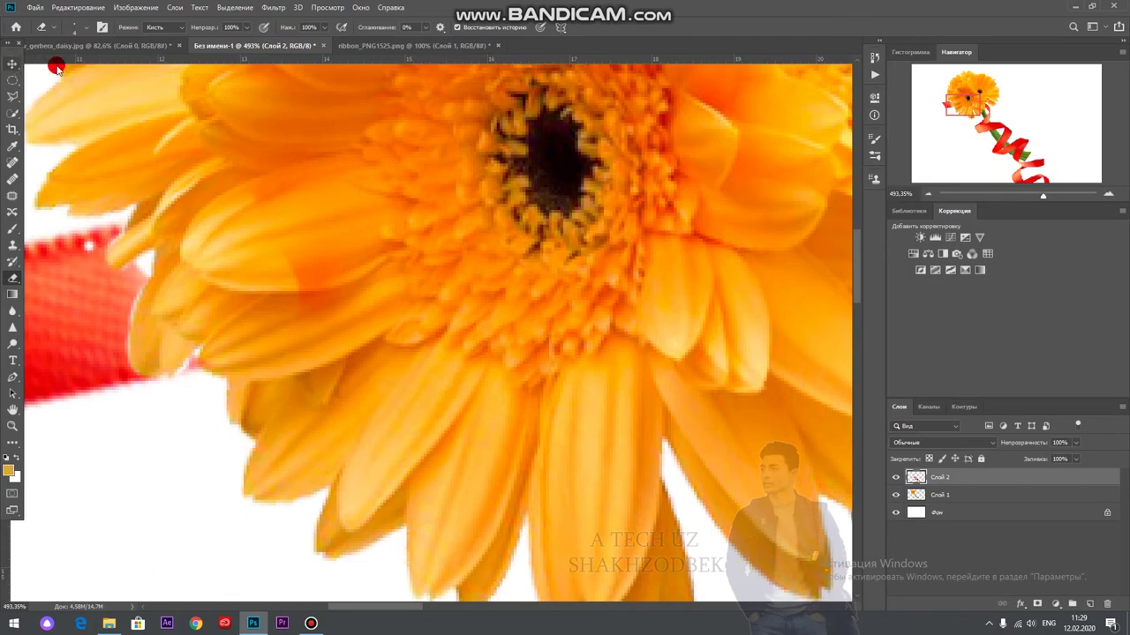
{"action": "left_click", "coordinate": [12, 63]}
{"action": "scroll", "coordinate": [133, 221], "scroll_direction": "down", "scroll_amount": 10}
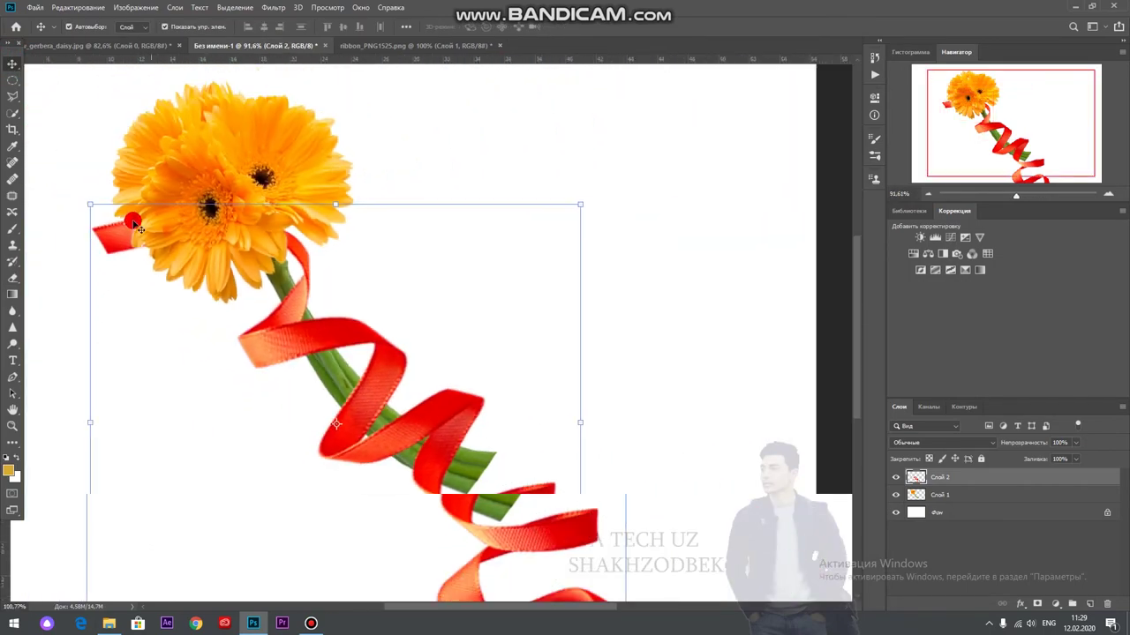
Pick the Eraser and erase a small patch of ribbon beside the stem edge
{"action": "scroll", "coordinate": [133, 223], "scroll_direction": "down", "scroll_amount": 2}
{"action": "scroll", "coordinate": [299, 315], "scroll_direction": "up", "scroll_amount": 2}
{"action": "scroll", "coordinate": [299, 315], "scroll_direction": "up", "scroll_amount": 2}
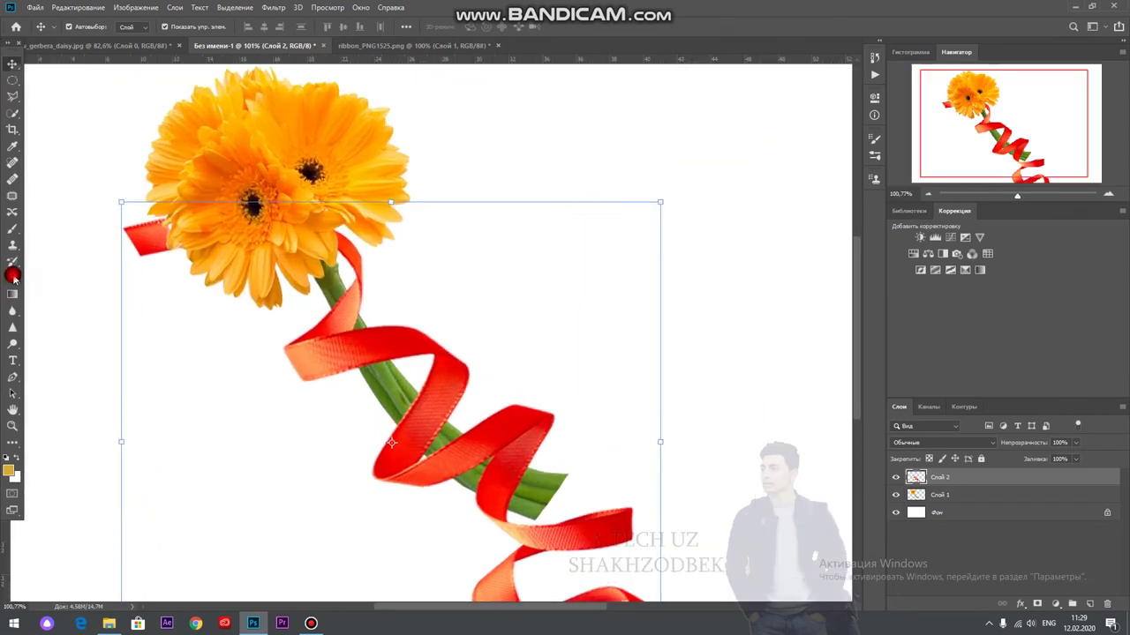
{"action": "left_click", "coordinate": [13, 276]}
{"action": "scroll", "coordinate": [353, 297], "scroll_direction": "up", "scroll_amount": 1}
{"action": "scroll", "coordinate": [352, 298], "scroll_direction": "up", "scroll_amount": 2}
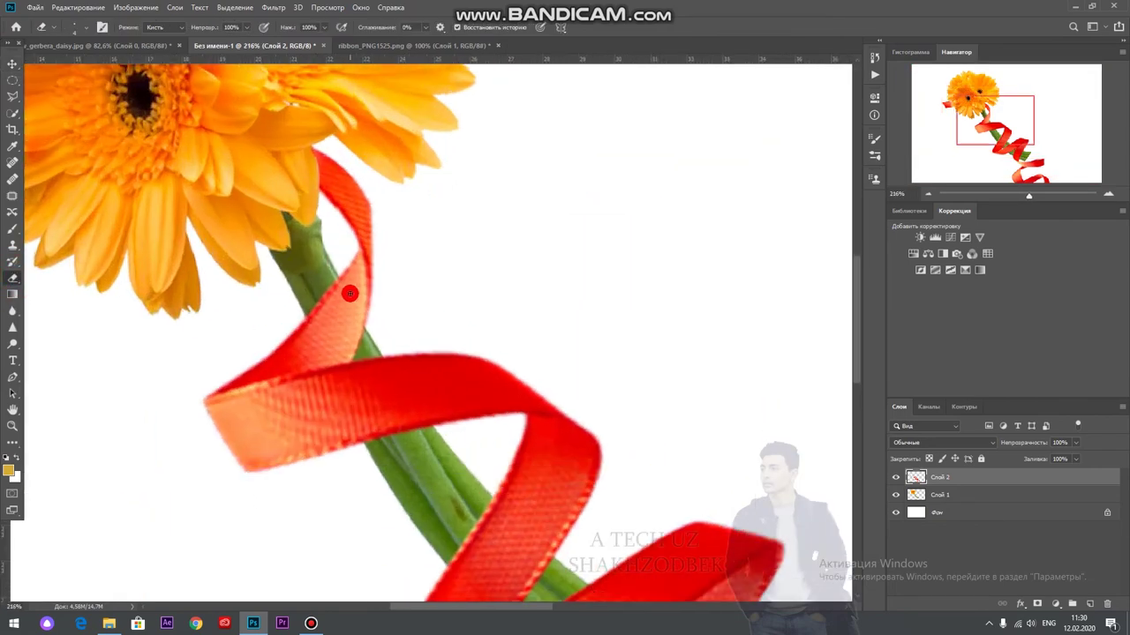
{"action": "left_click_drag", "start_coordinate": [334, 277], "coordinate": [392, 329]}
{"action": "scroll", "coordinate": [438, 308], "scroll_direction": "up", "scroll_amount": 1}
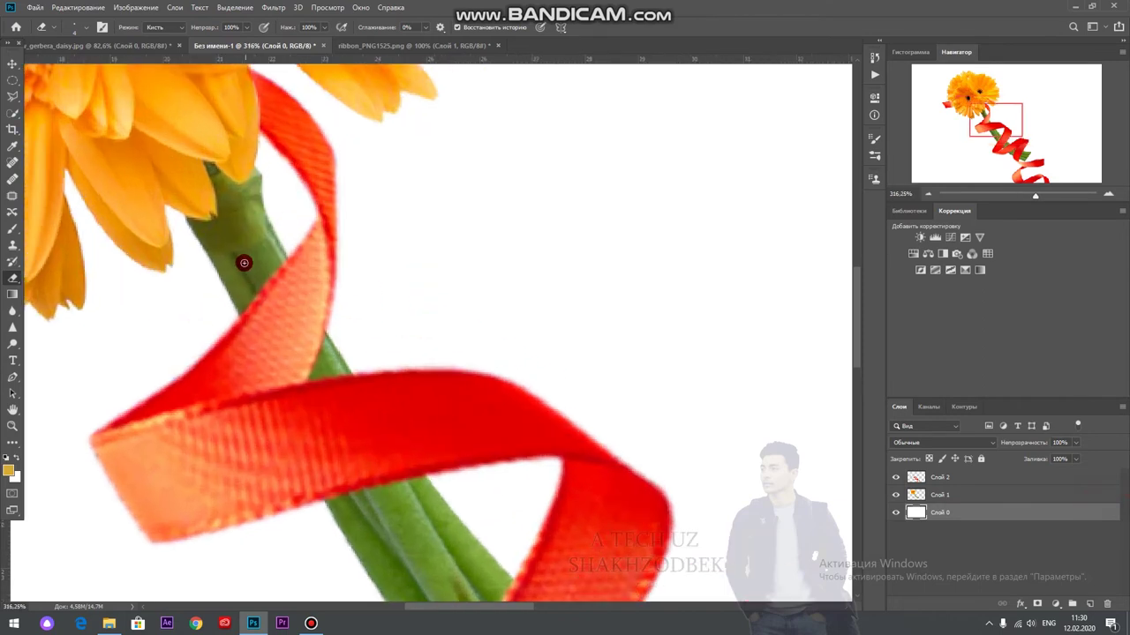
{"action": "left_click", "coordinate": [457, 27]}
{"action": "left_click_drag", "start_coordinate": [282, 258], "coordinate": [297, 290]}
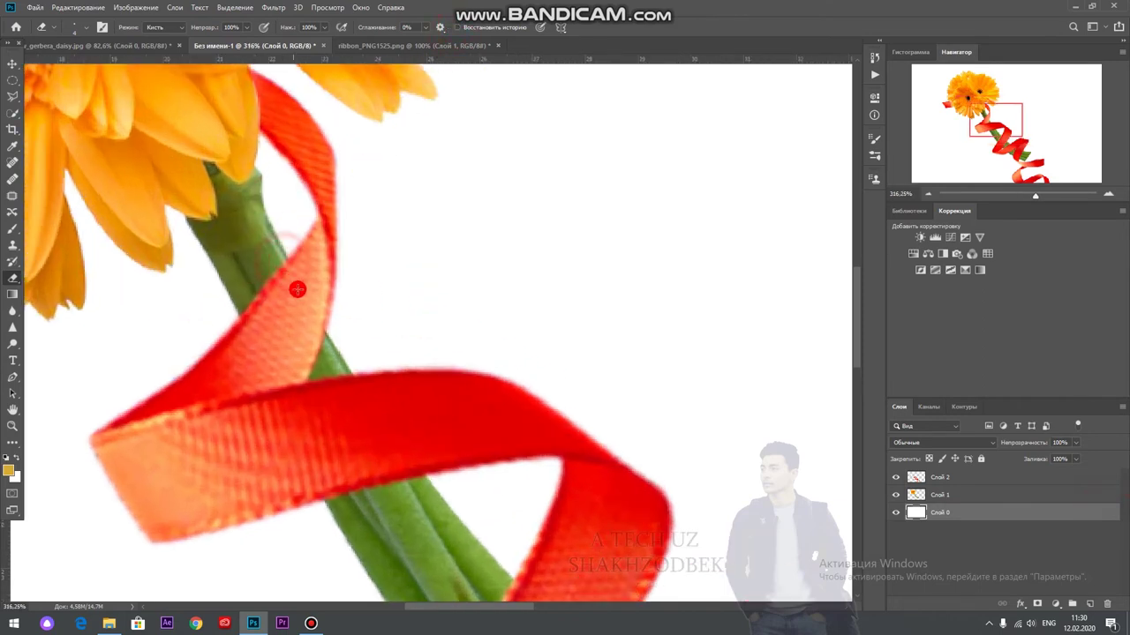
On layer Слой 2, erase the ribbon over the upper stem with a 21 px eraser
{"action": "left_click", "coordinate": [938, 478]}
{"action": "left_click_drag", "start_coordinate": [272, 243], "coordinate": [300, 294]}
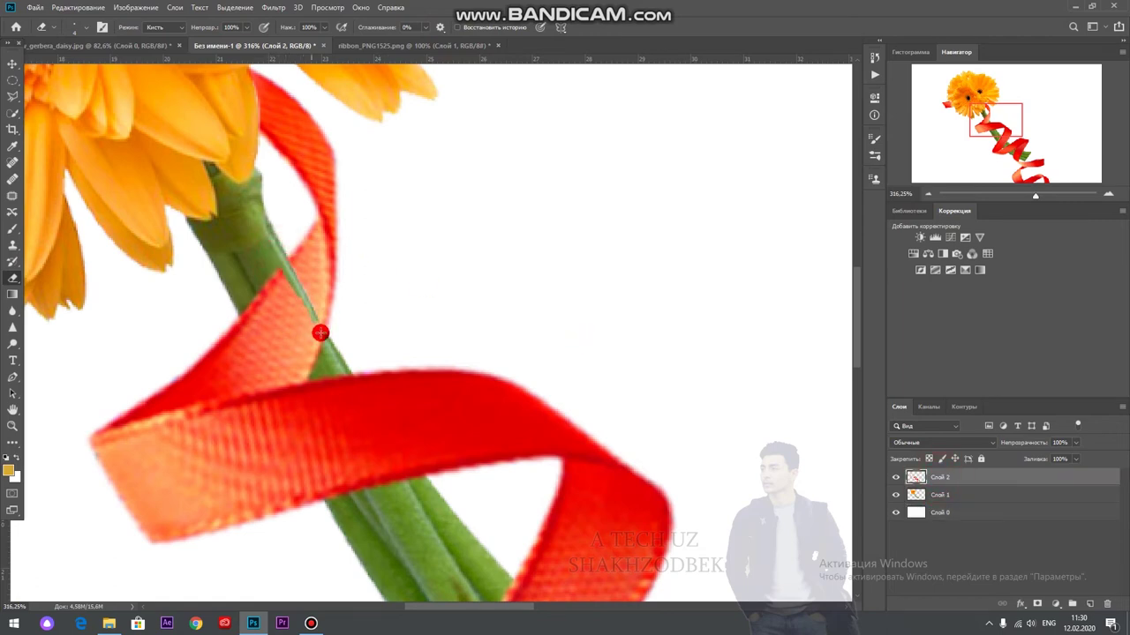
{"action": "mouse_move", "coordinate": [328, 350]}
{"action": "left_mouse_down"}
{"action": "mouse_move", "coordinate": [277, 290]}
{"action": "mouse_move", "coordinate": [250, 298]}
{"action": "mouse_move", "coordinate": [268, 369]}
{"action": "left_mouse_up"}
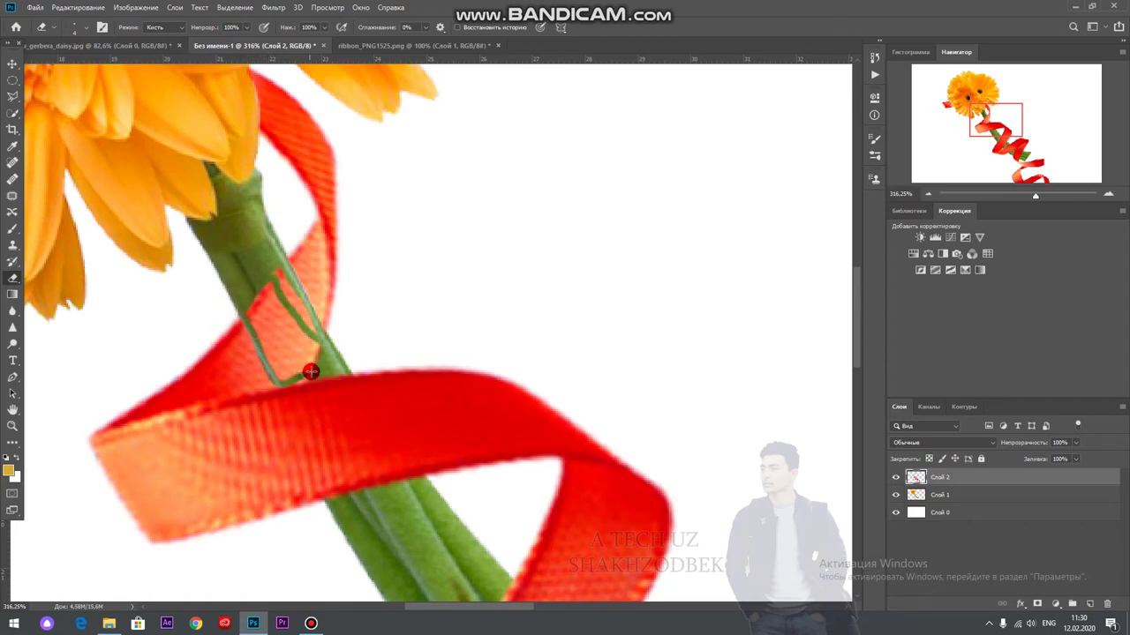
{"action": "right_click", "coordinate": [297, 330]}
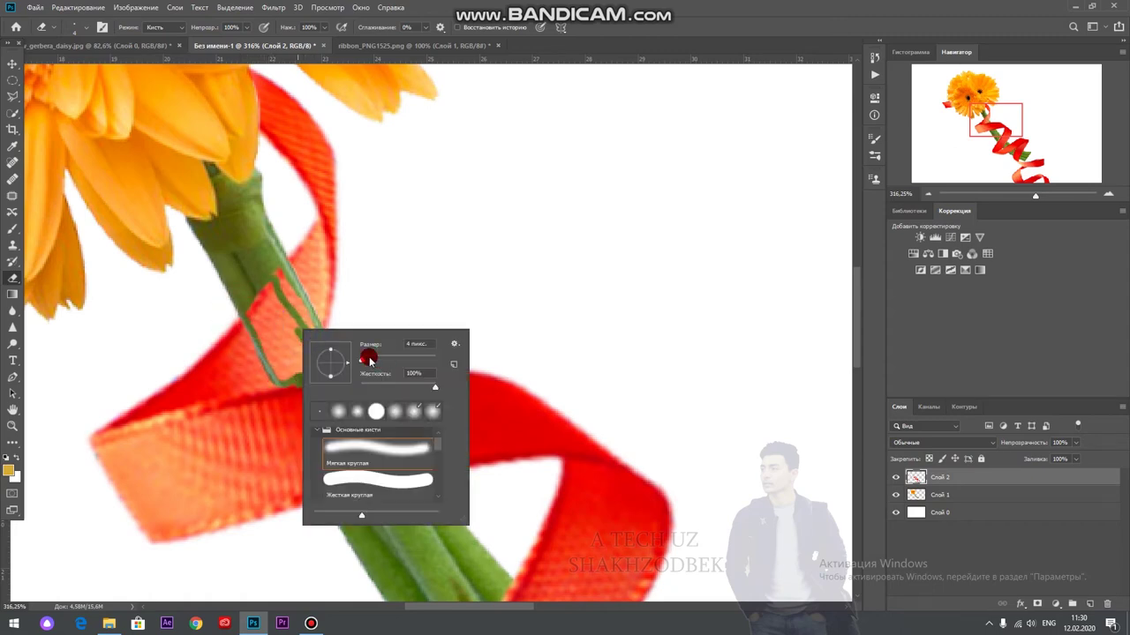
{"action": "left_click_drag", "start_coordinate": [367, 360], "coordinate": [372, 360]}
{"action": "left_click", "coordinate": [273, 297]}
{"action": "left_click_drag", "start_coordinate": [272, 297], "coordinate": [295, 365]}
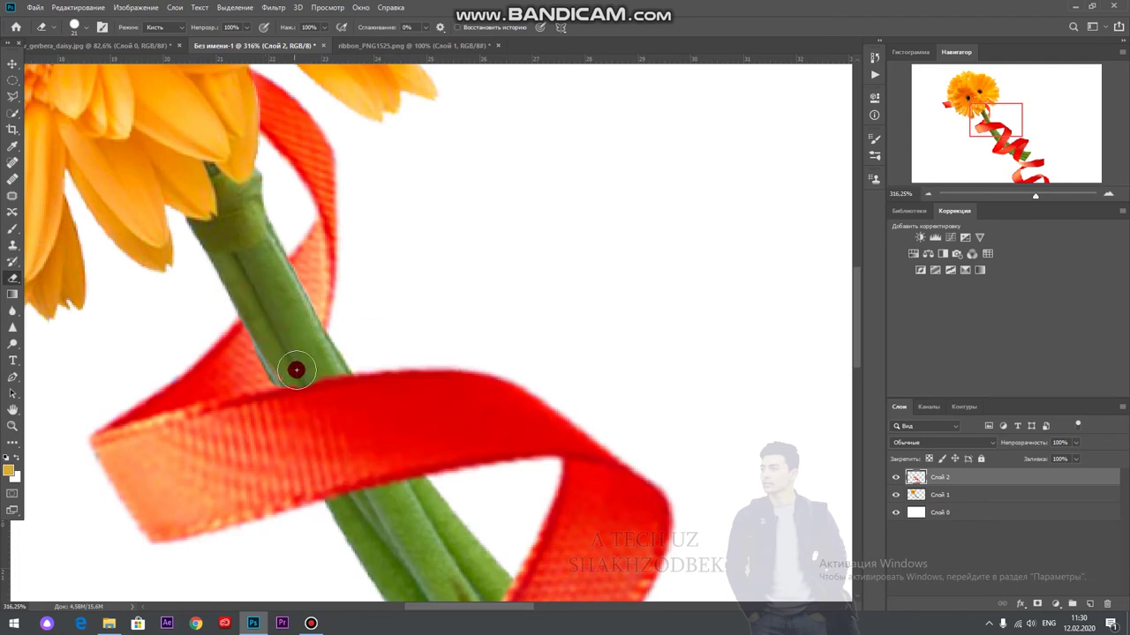
Erase the ribbon where it crosses the stem lower down
{"action": "scroll", "coordinate": [287, 350], "scroll_direction": "down", "scroll_amount": 3}
{"action": "scroll", "coordinate": [287, 353], "scroll_direction": "down", "scroll_amount": 2}
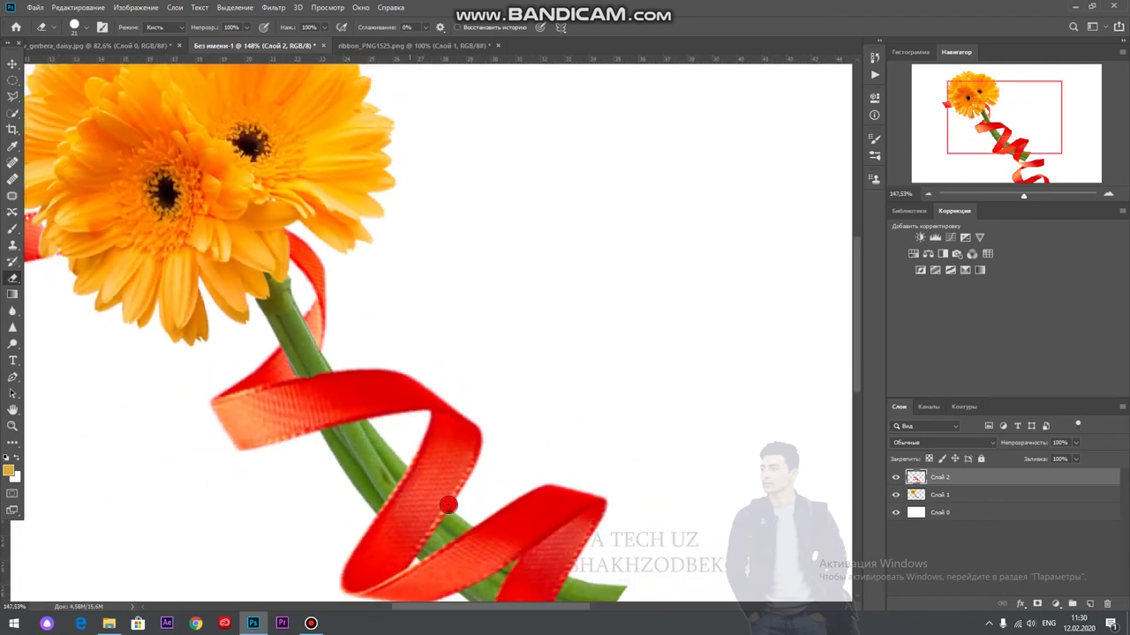
{"action": "scroll", "coordinate": [449, 505], "scroll_direction": "up", "scroll_amount": 2}
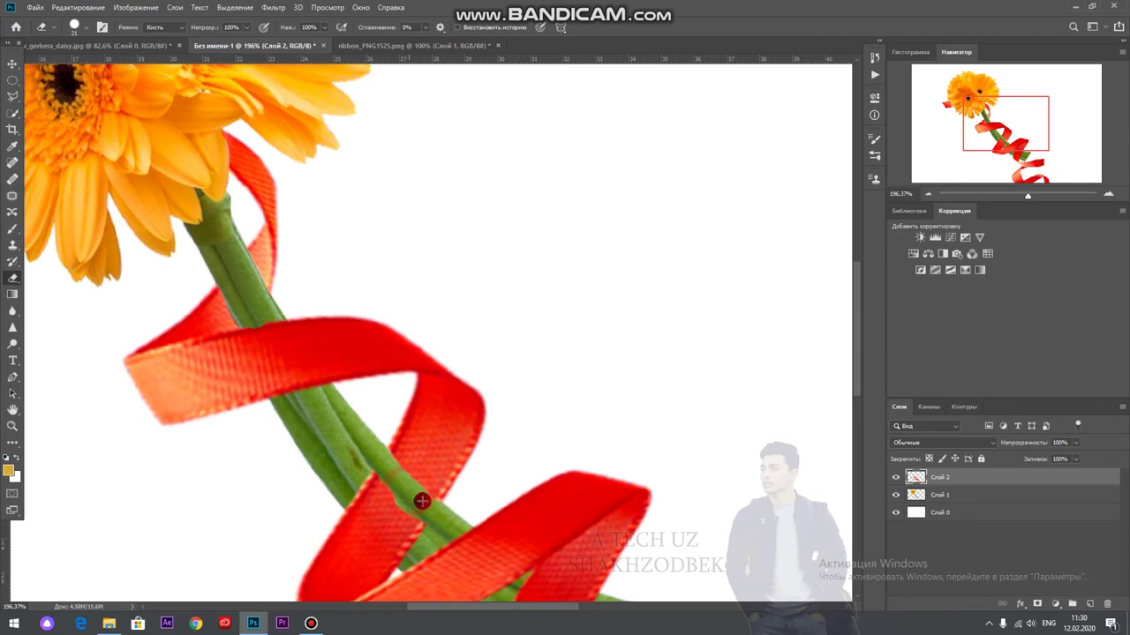
{"action": "left_click_drag", "start_coordinate": [370, 474], "coordinate": [374, 520]}
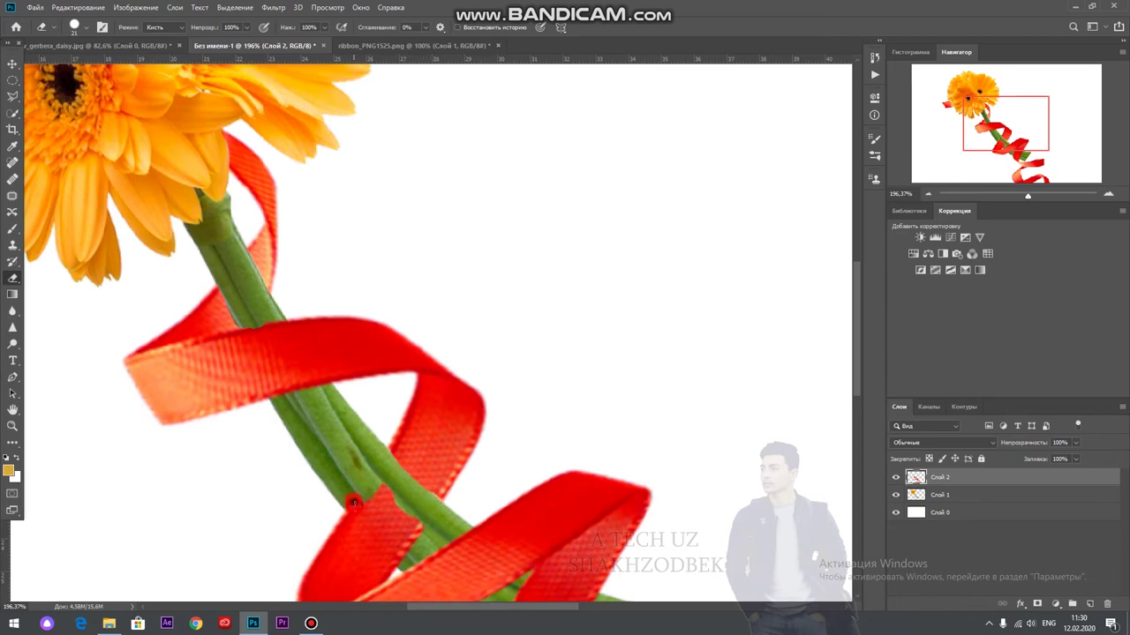
{"action": "left_click_drag", "start_coordinate": [410, 517], "coordinate": [362, 480]}
{"action": "scroll", "coordinate": [332, 424], "scroll_direction": "down", "scroll_amount": 3}
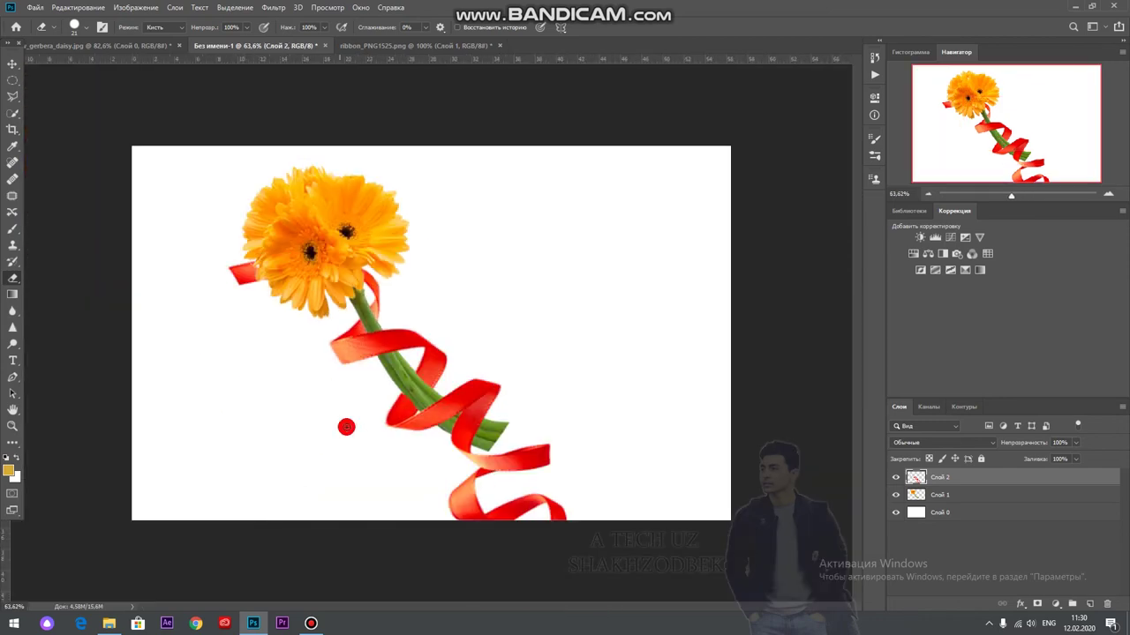
Erase the lower ribbon loop where it crosses the stem
{"action": "scroll", "coordinate": [513, 469], "scroll_direction": "up", "scroll_amount": 2}
{"action": "scroll", "coordinate": [513, 468], "scroll_direction": "up", "scroll_amount": 2}
{"action": "scroll", "coordinate": [476, 441], "scroll_direction": "up", "scroll_amount": 2}
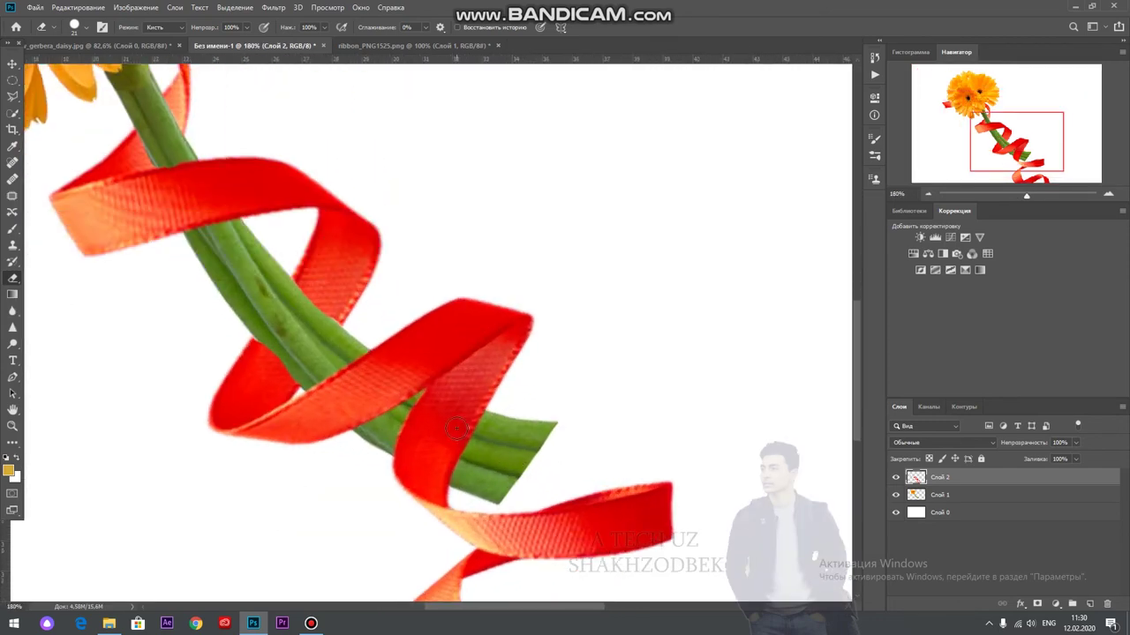
{"action": "mouse_move", "coordinate": [438, 406]}
{"action": "left_mouse_down"}
{"action": "mouse_move", "coordinate": [471, 418]}
{"action": "mouse_move", "coordinate": [410, 420]}
{"action": "mouse_move", "coordinate": [397, 438]}
{"action": "mouse_move", "coordinate": [424, 450]}
{"action": "mouse_move", "coordinate": [397, 447]}
{"action": "mouse_move", "coordinate": [460, 474]}
{"action": "mouse_move", "coordinate": [422, 437]}
{"action": "left_mouse_up"}
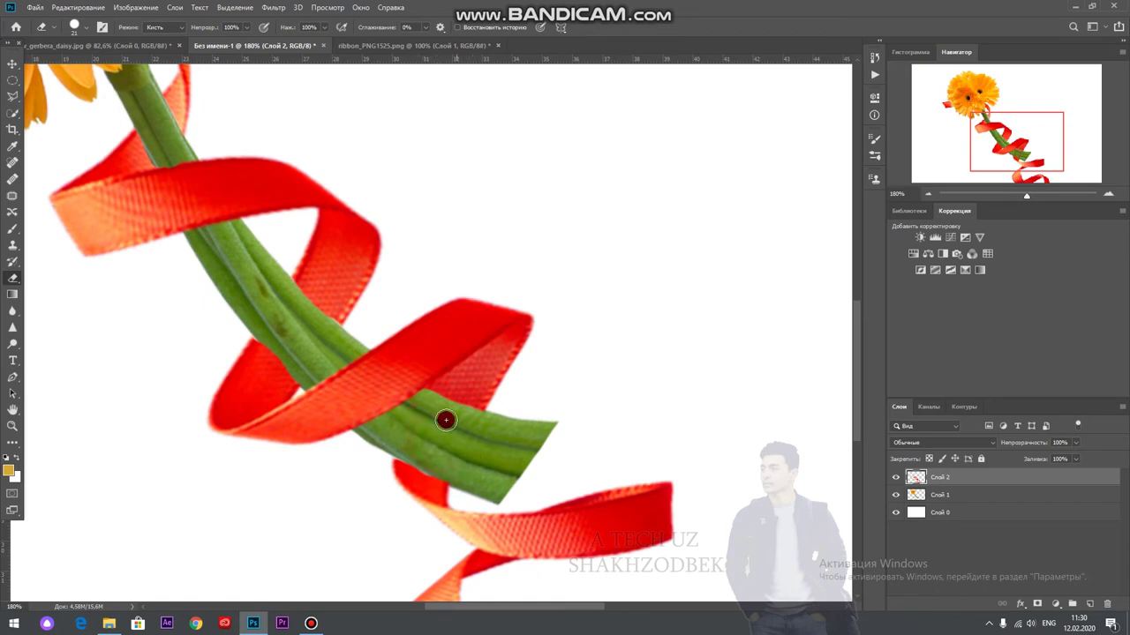
{"action": "scroll", "coordinate": [428, 408], "scroll_direction": "down", "scroll_amount": 5}
{"action": "scroll", "coordinate": [428, 408], "scroll_direction": "down", "scroll_amount": 1}
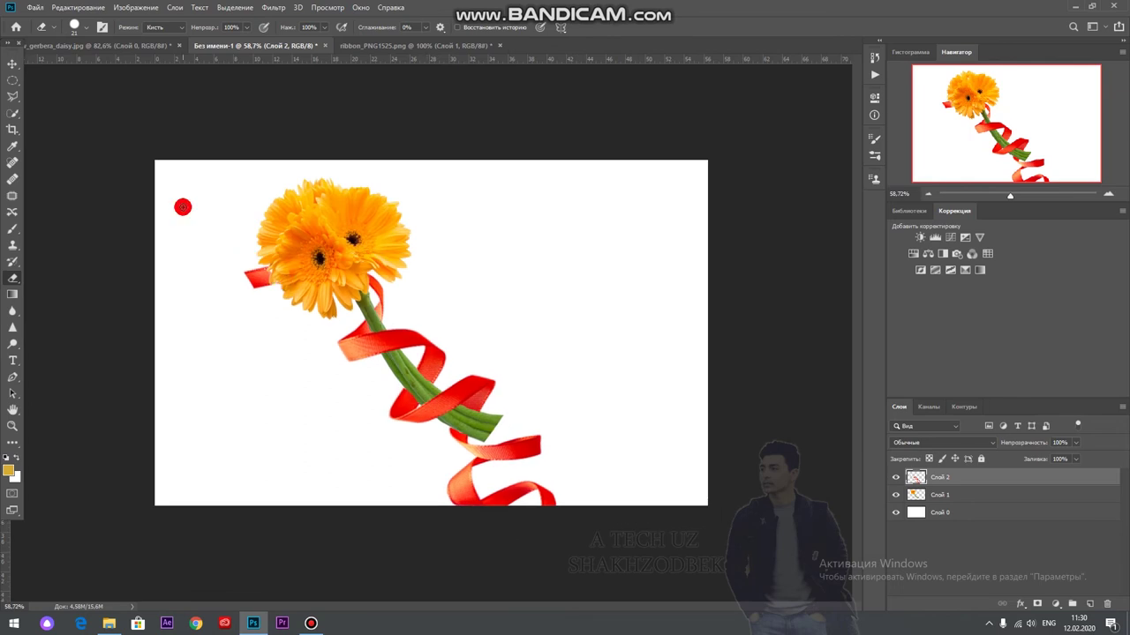
Switch to the Move tool and click off to dismiss the ribbon's transform box
{"action": "left_click", "coordinate": [12, 63]}
{"action": "scroll", "coordinate": [320, 237], "scroll_direction": "down", "scroll_amount": 1}
{"action": "scroll", "coordinate": [320, 237], "scroll_direction": "down", "scroll_amount": 2}
{"action": "scroll", "coordinate": [419, 284], "scroll_direction": "up", "scroll_amount": 1}
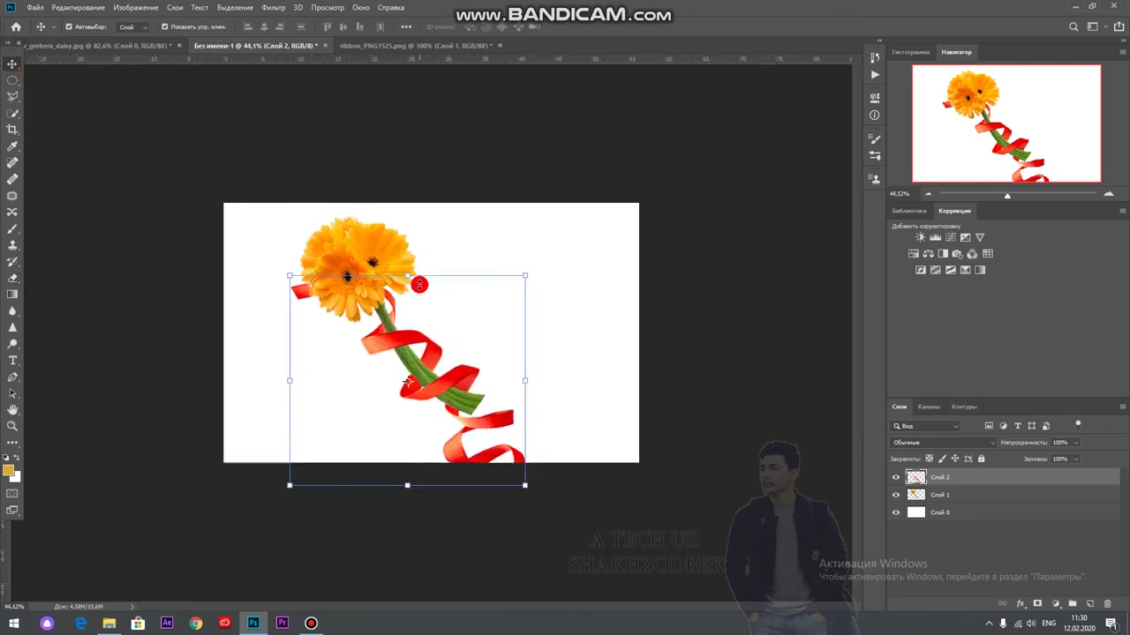
{"action": "scroll", "coordinate": [419, 284], "scroll_direction": "up", "scroll_amount": 1}
{"action": "scroll", "coordinate": [416, 282], "scroll_direction": "up", "scroll_amount": 1}
{"action": "scroll", "coordinate": [413, 279], "scroll_direction": "up", "scroll_amount": 1}
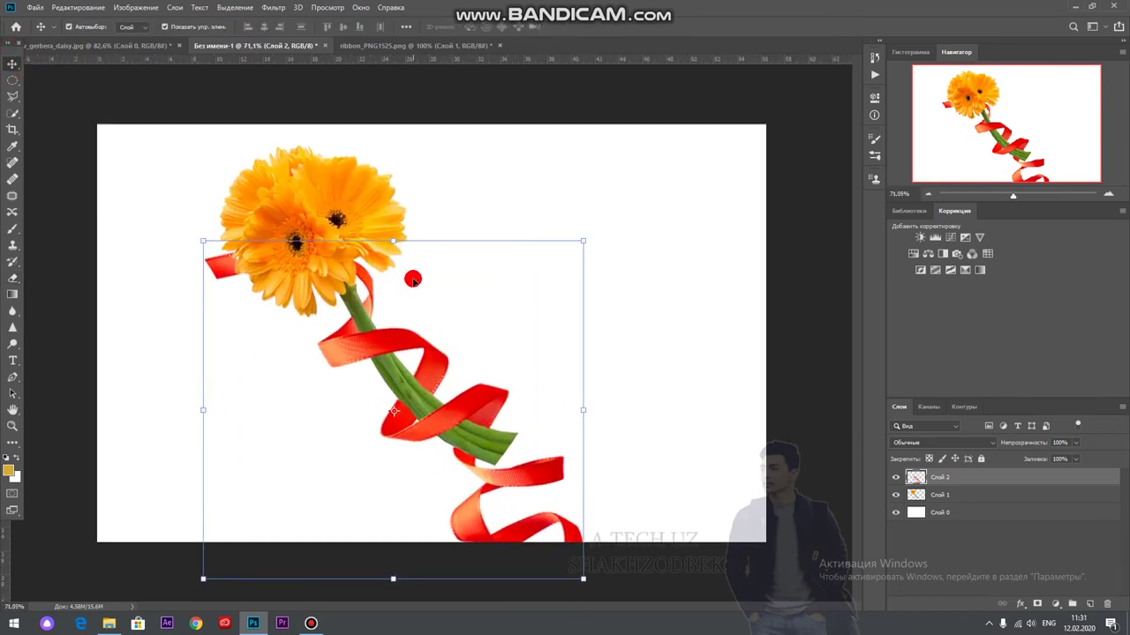
{"action": "left_click", "coordinate": [487, 103]}
{"action": "scroll", "coordinate": [438, 255], "scroll_direction": "down", "scroll_amount": 1}
{"action": "scroll", "coordinate": [439, 255], "scroll_direction": "up", "scroll_amount": 1}
{"action": "left_click", "coordinate": [64, 7]}
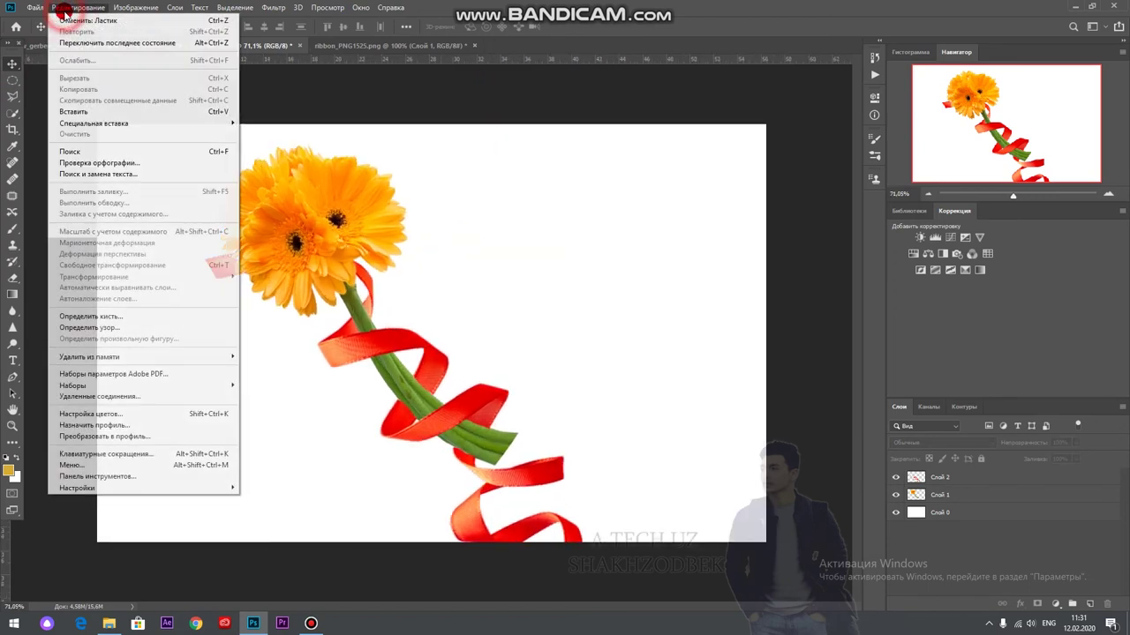
{"action": "left_click", "coordinate": [956, 512]}
{"action": "left_click", "coordinate": [83, 10]}
{"action": "mouse_move", "coordinate": [93, 276]}
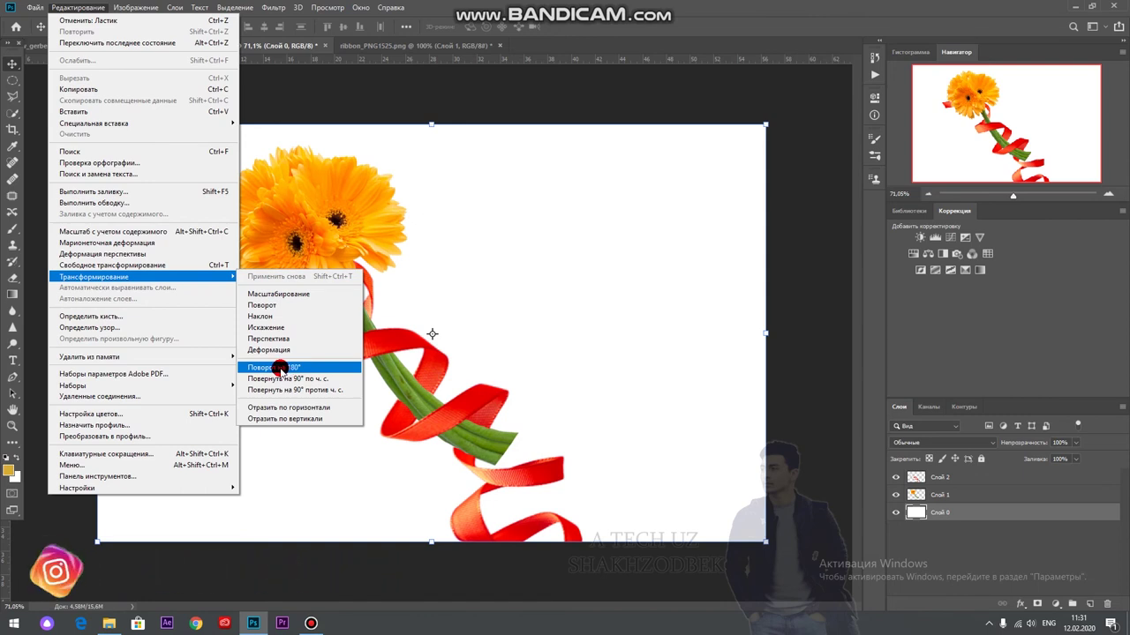
{"action": "left_click", "coordinate": [279, 367]}
{"action": "left_click_drag", "start_coordinate": [940, 511], "coordinate": [942, 503]}
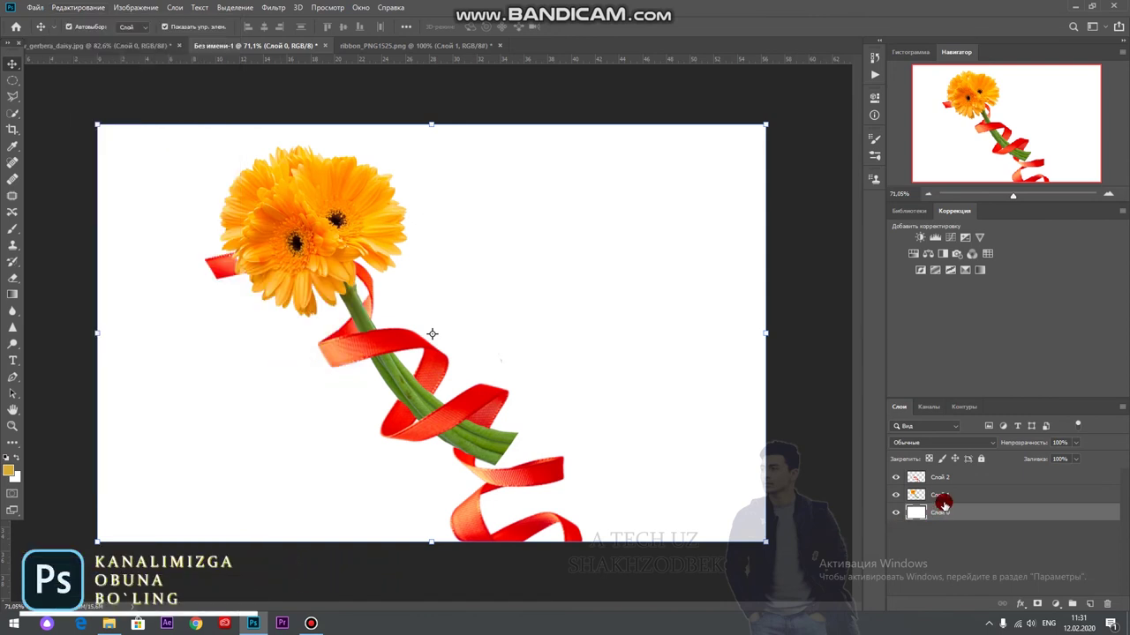
{"action": "left_click", "coordinate": [938, 495]}
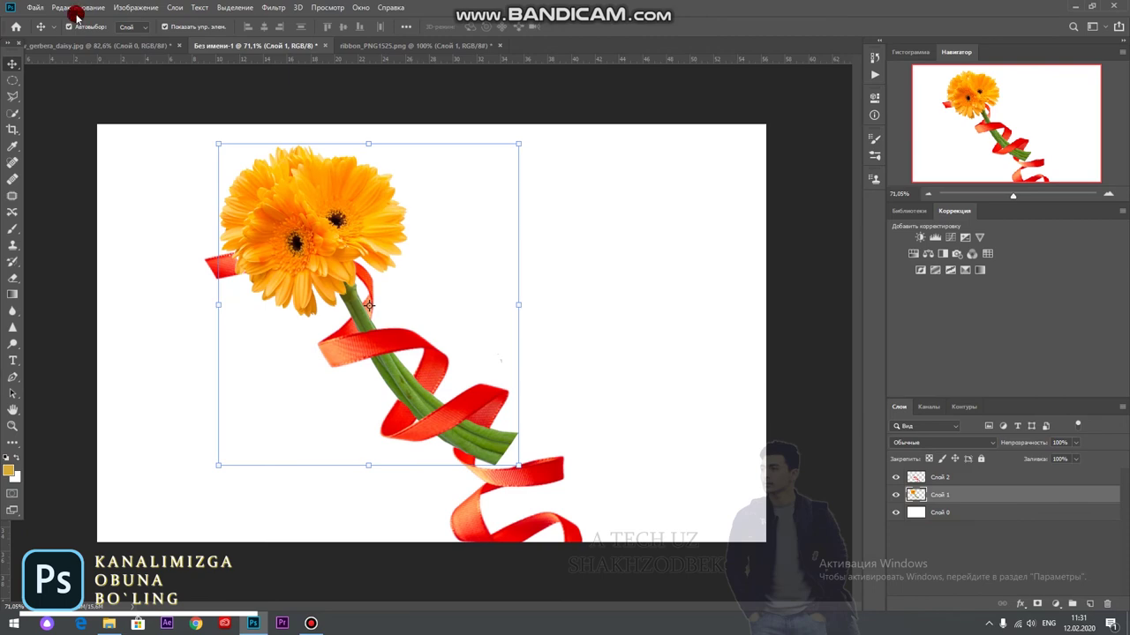
{"action": "left_click", "coordinate": [77, 9]}
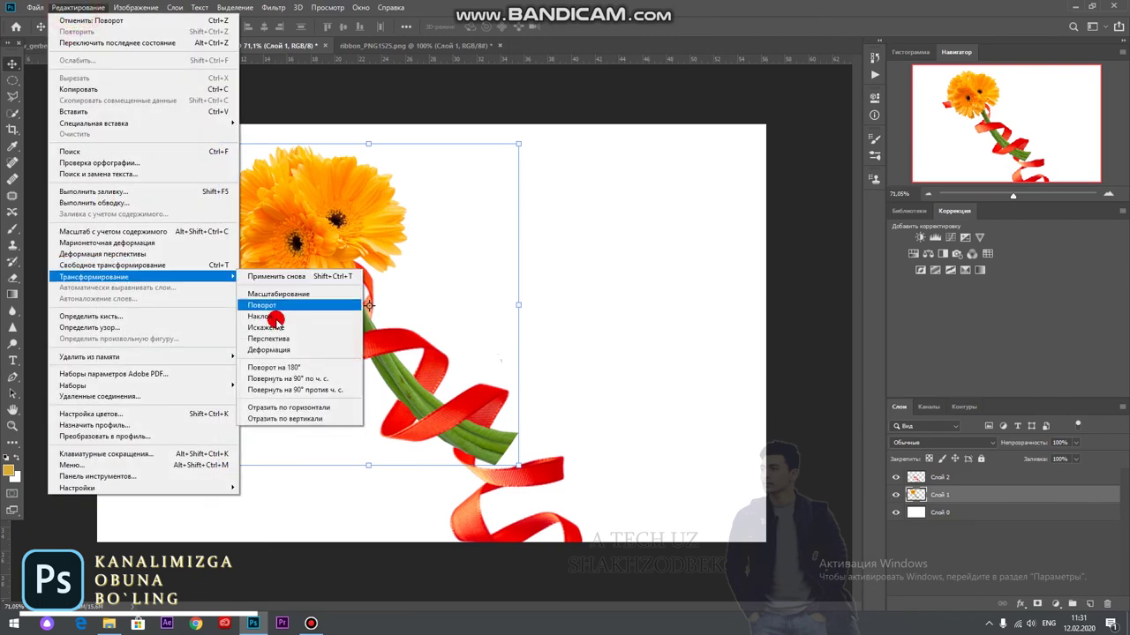
{"action": "left_click", "coordinate": [275, 367]}
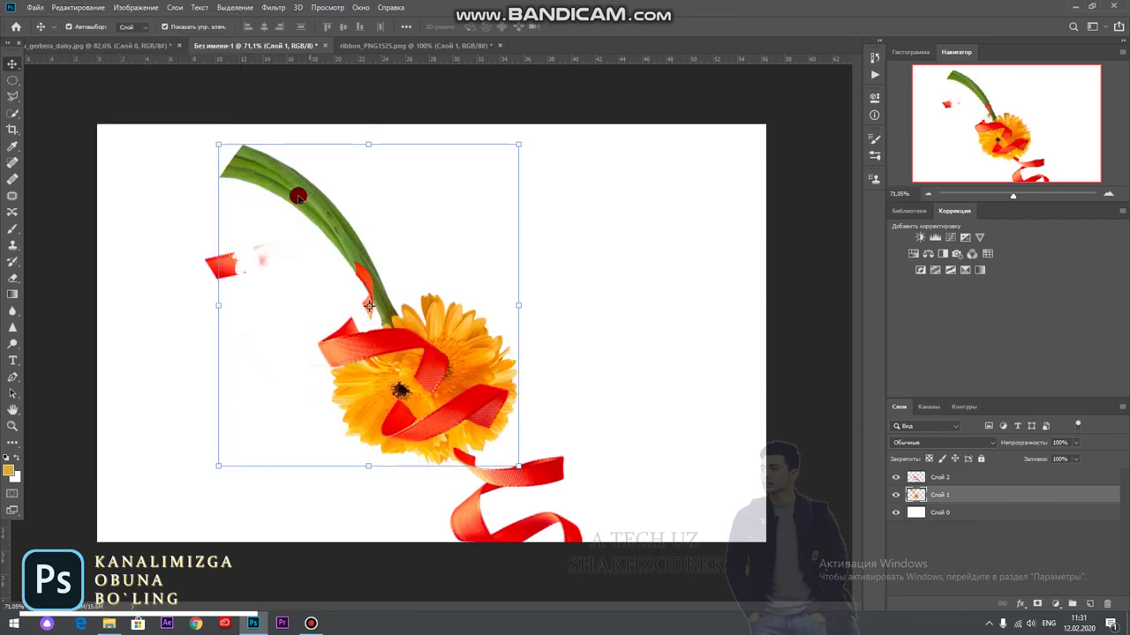
{"action": "left_click", "coordinate": [474, 345]}
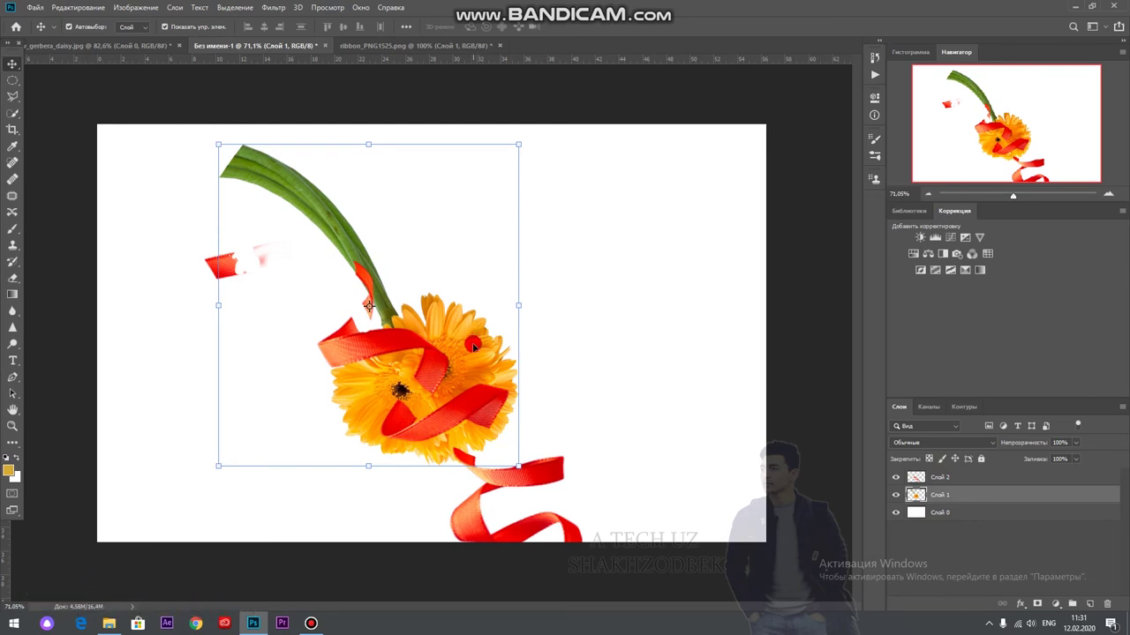
{"action": "key", "text": "ctrl+z"}
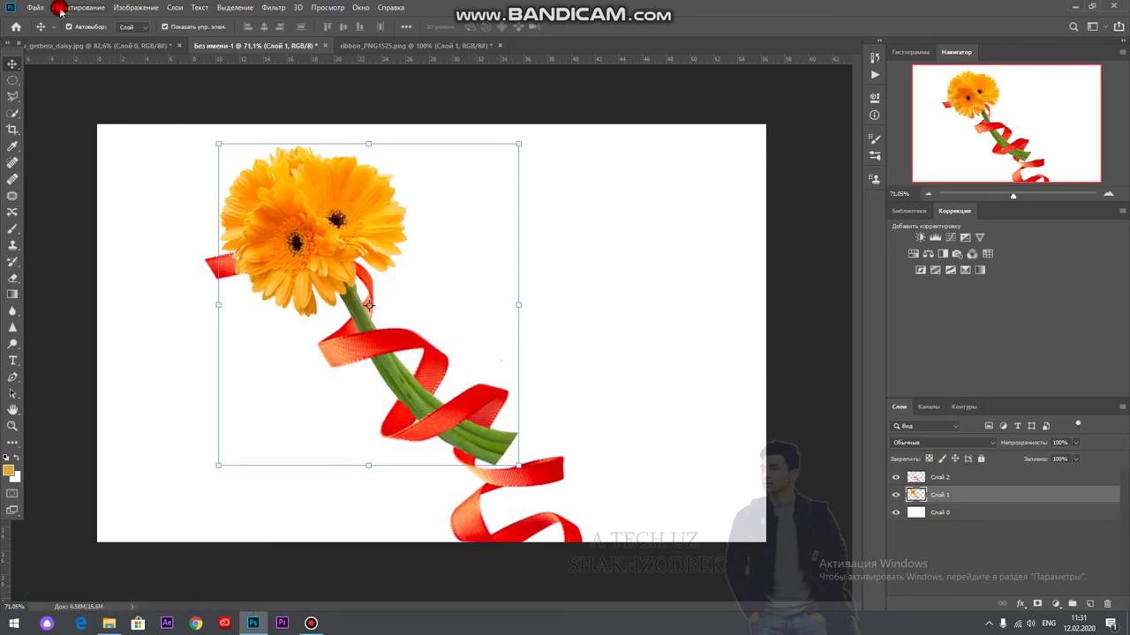
{"action": "left_click", "coordinate": [60, 9]}
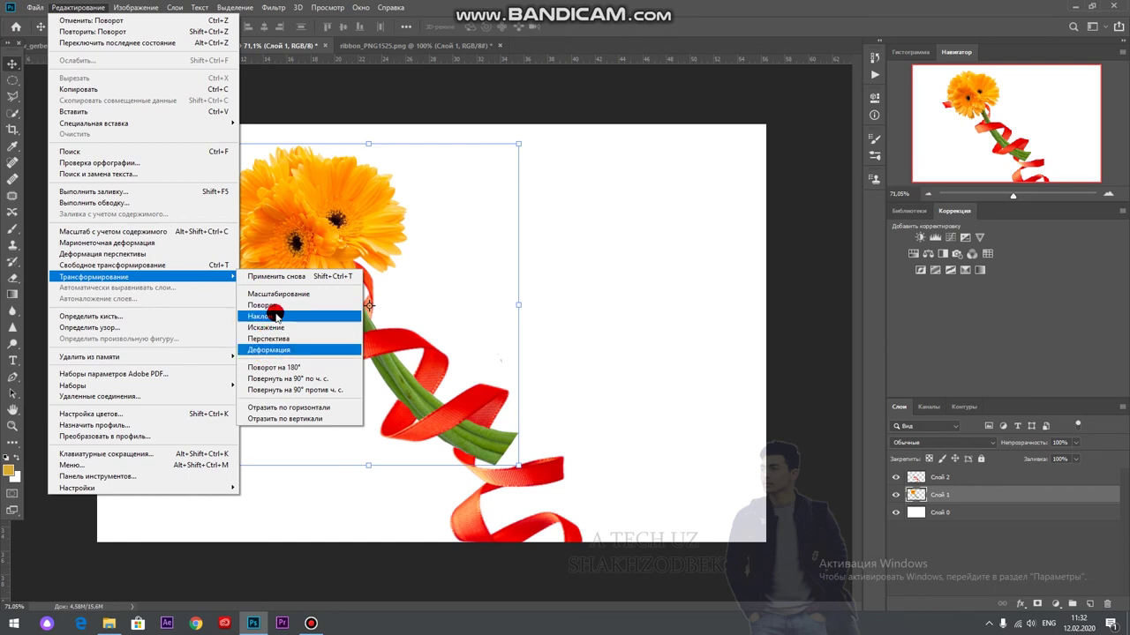
{"action": "left_click", "coordinate": [78, 8]}
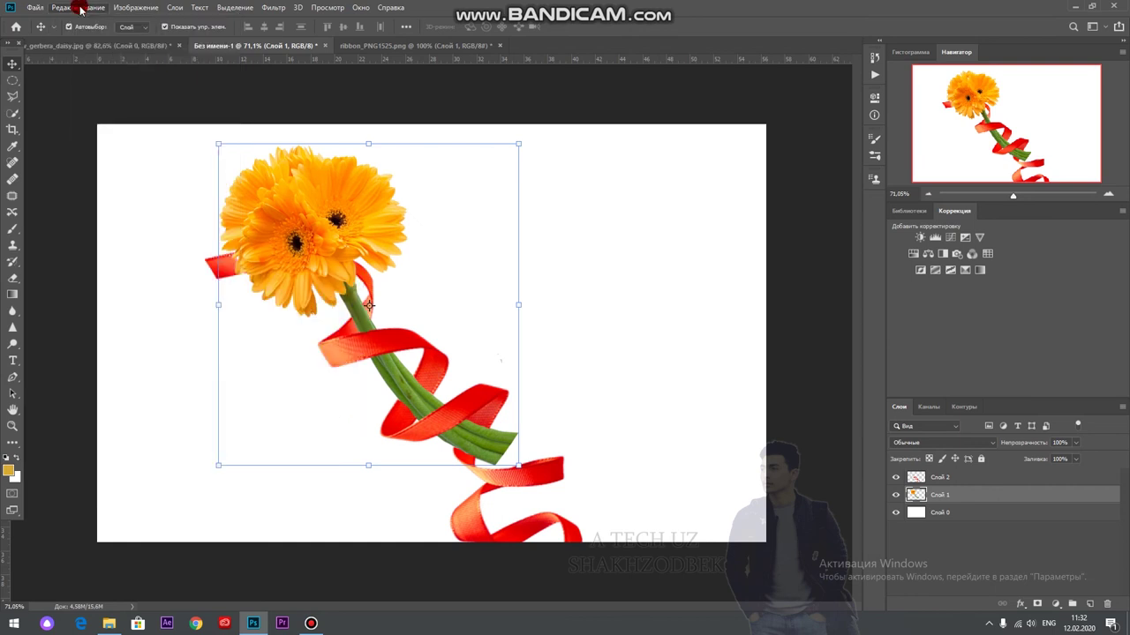
{"action": "scroll", "coordinate": [331, 194], "scroll_direction": "down", "scroll_amount": 2}
{"action": "scroll", "coordinate": [332, 192], "scroll_direction": "up", "scroll_amount": 1}
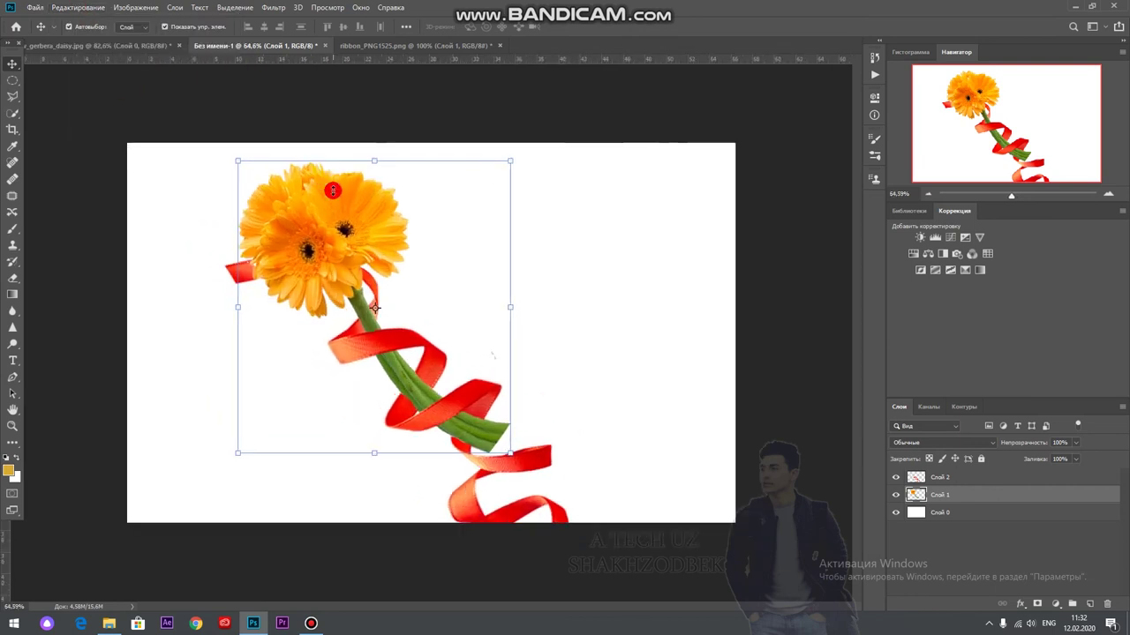
{"action": "scroll", "coordinate": [333, 190], "scroll_direction": "up", "scroll_amount": 1}
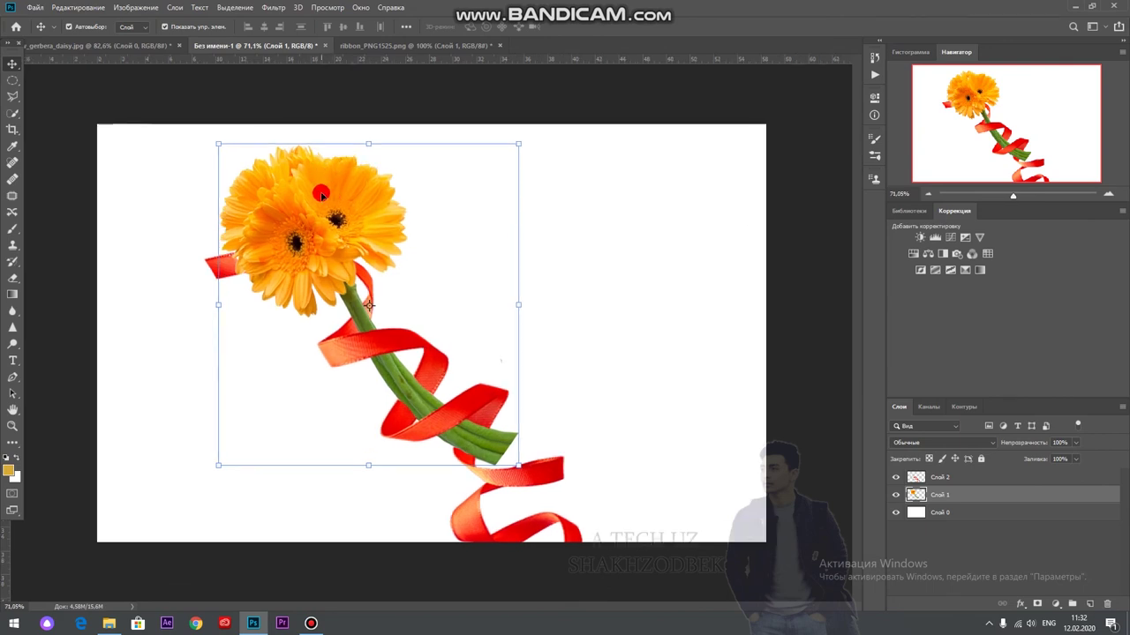
{"action": "left_click", "coordinate": [78, 8]}
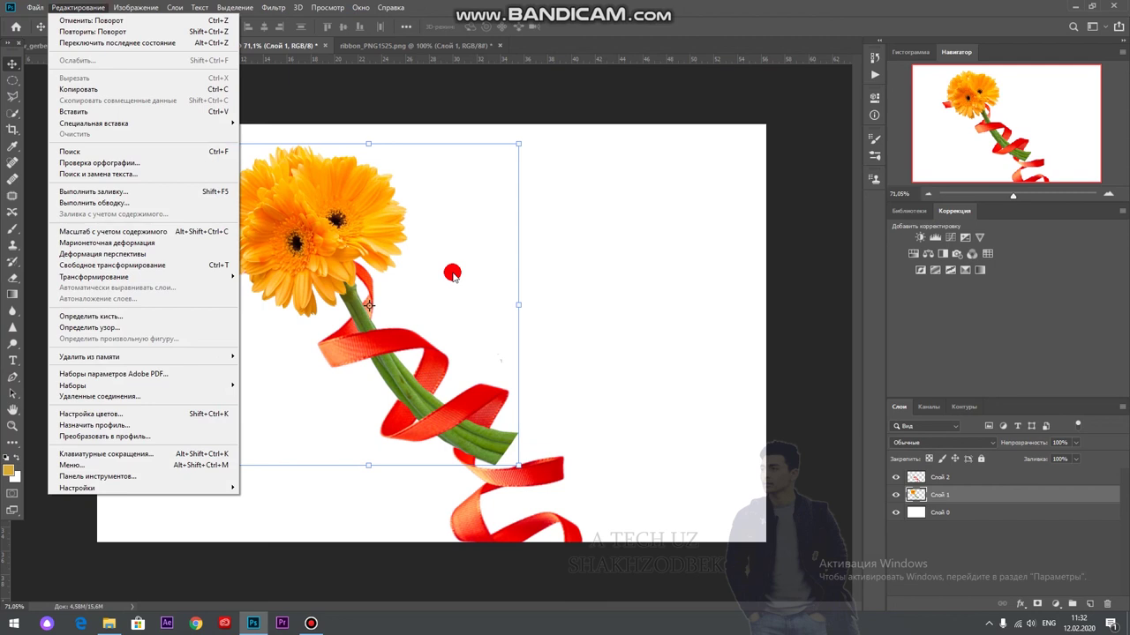
{"action": "left_click", "coordinate": [80, 10]}
{"action": "left_click", "coordinate": [371, 255]}
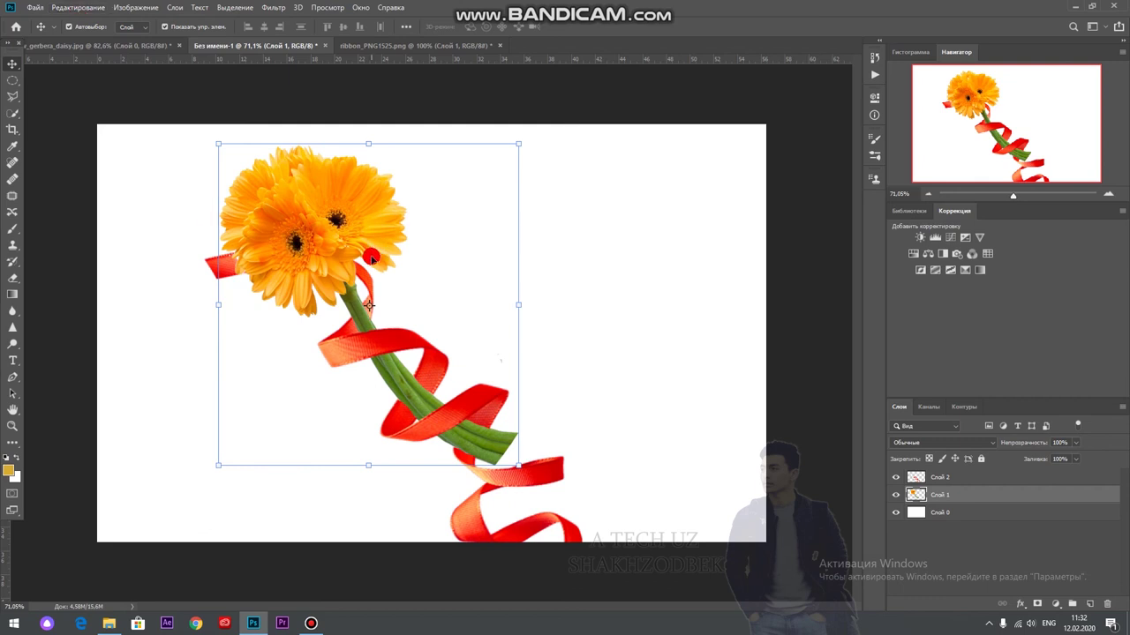